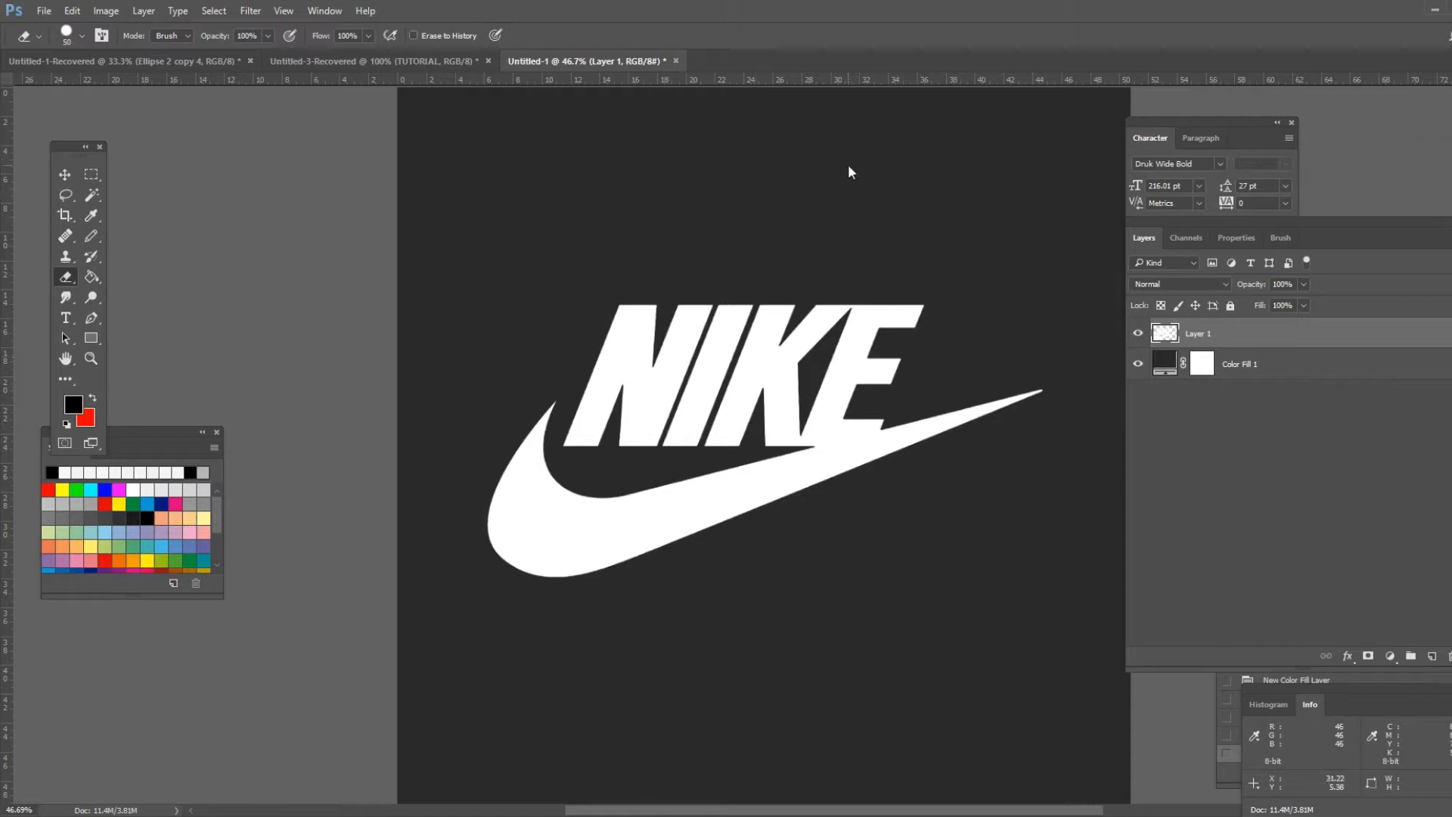
- Apply a Gaussian Blur to the Nike logo layer with a radius of 15.3 pixels
{"action": "left_click", "coordinate": [252, 11]}
{"action": "mouse_move", "coordinate": [361, 187]}
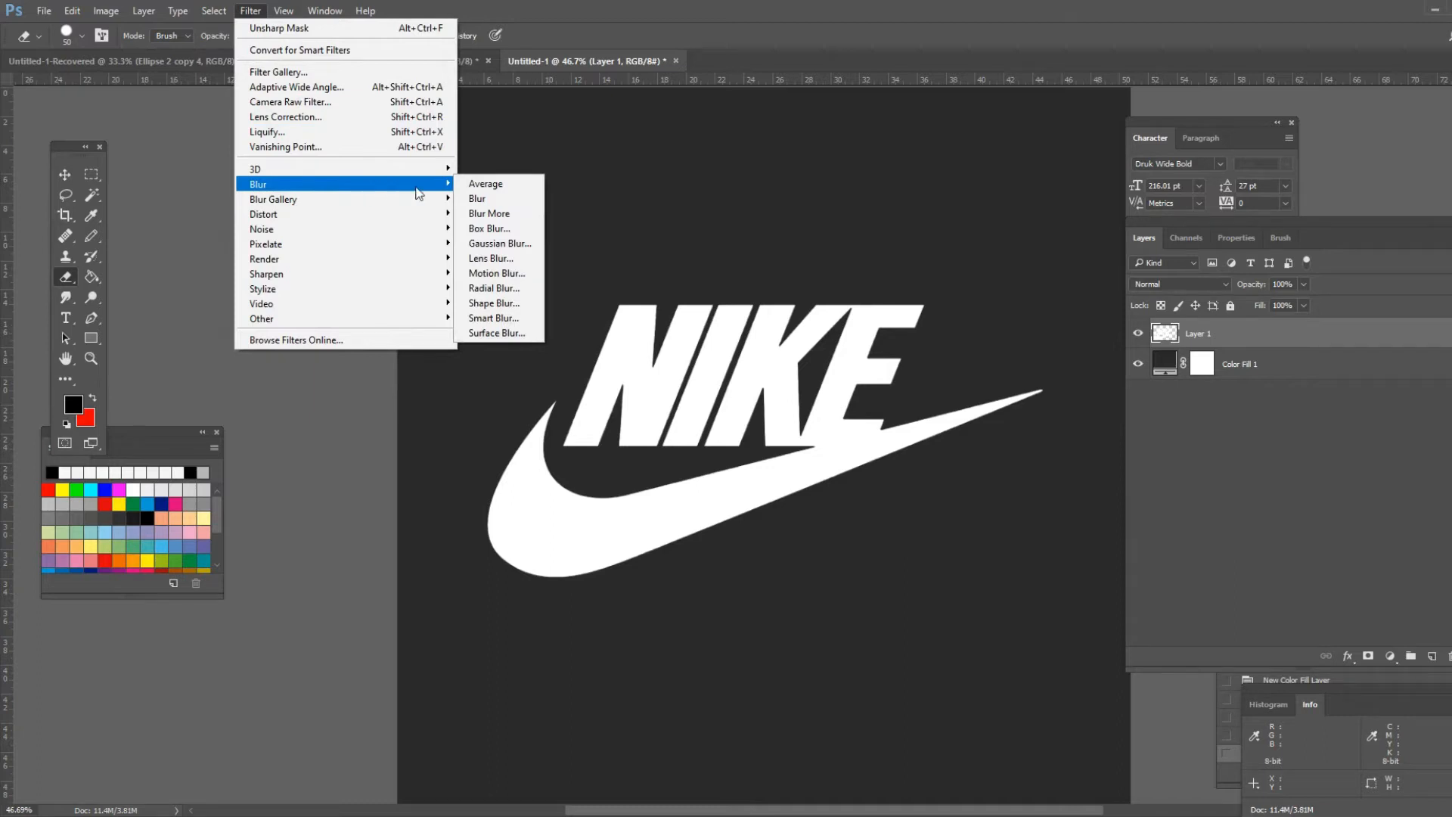
{"action": "left_click", "coordinate": [519, 244]}
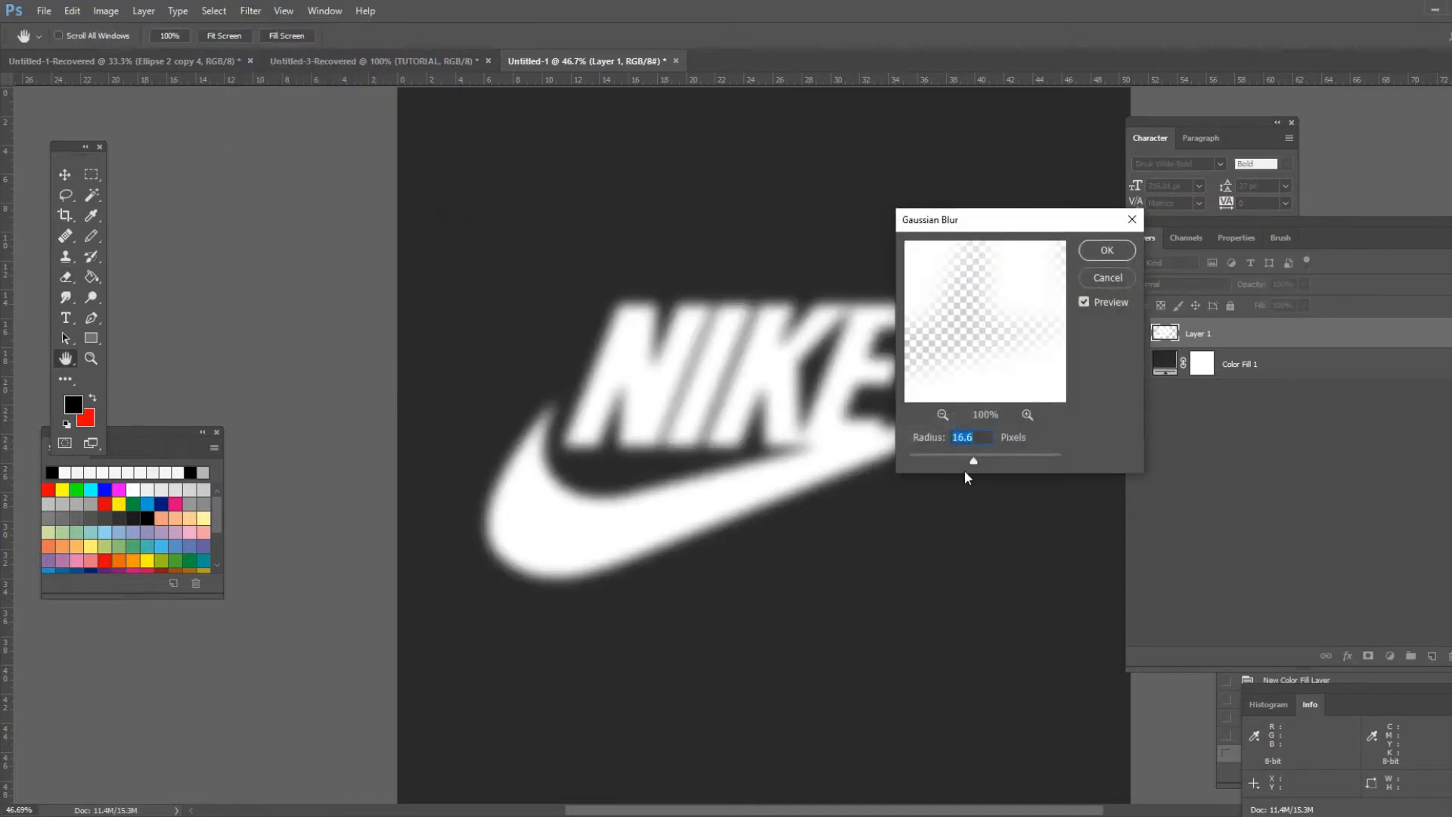
{"action": "left_click_drag", "start_coordinate": [982, 221], "coordinate": [415, 144]}
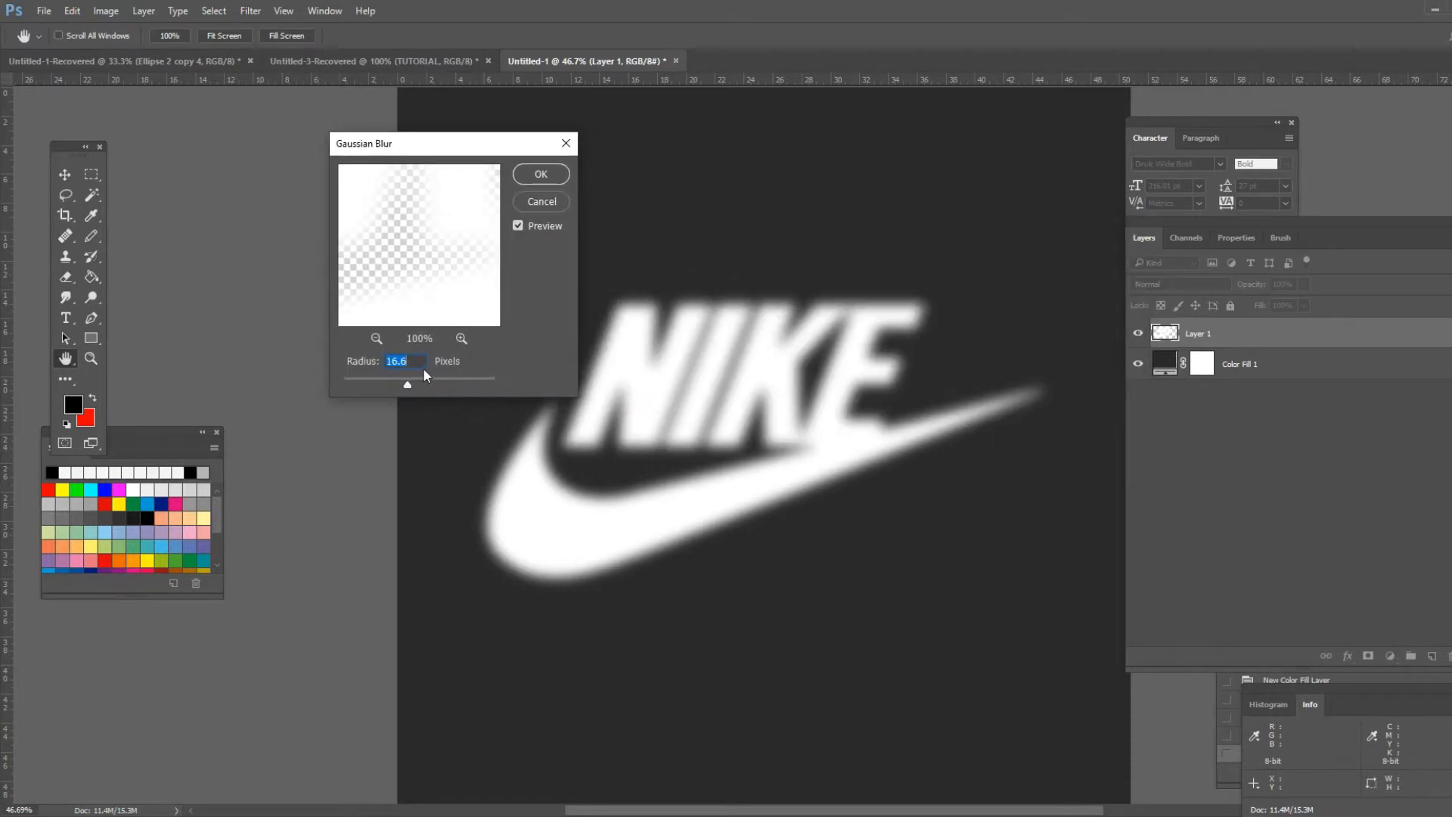
{"action": "left_click_drag", "start_coordinate": [409, 384], "coordinate": [405, 387]}
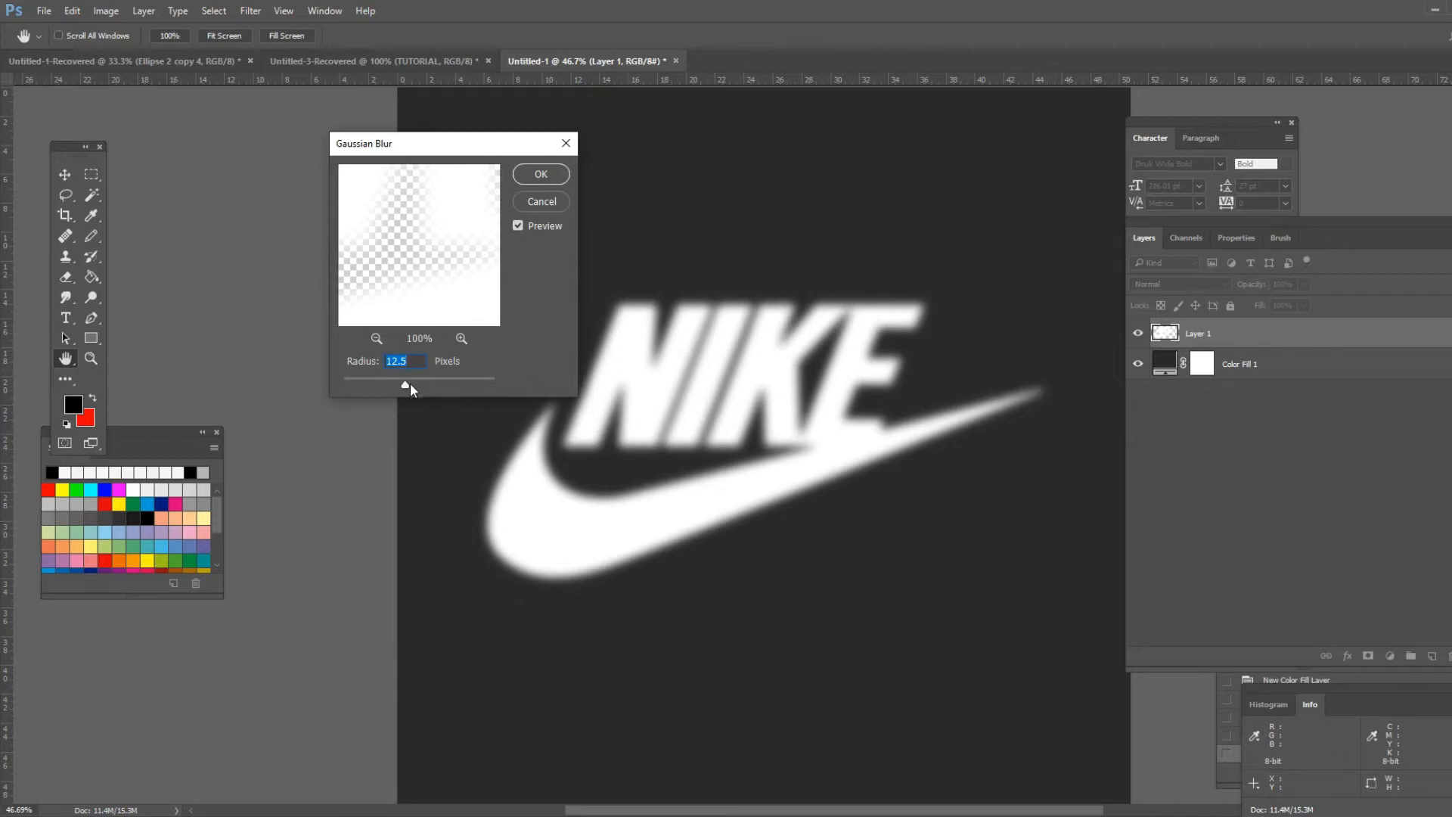
{"action": "left_click_drag", "start_coordinate": [411, 387], "coordinate": [407, 392]}
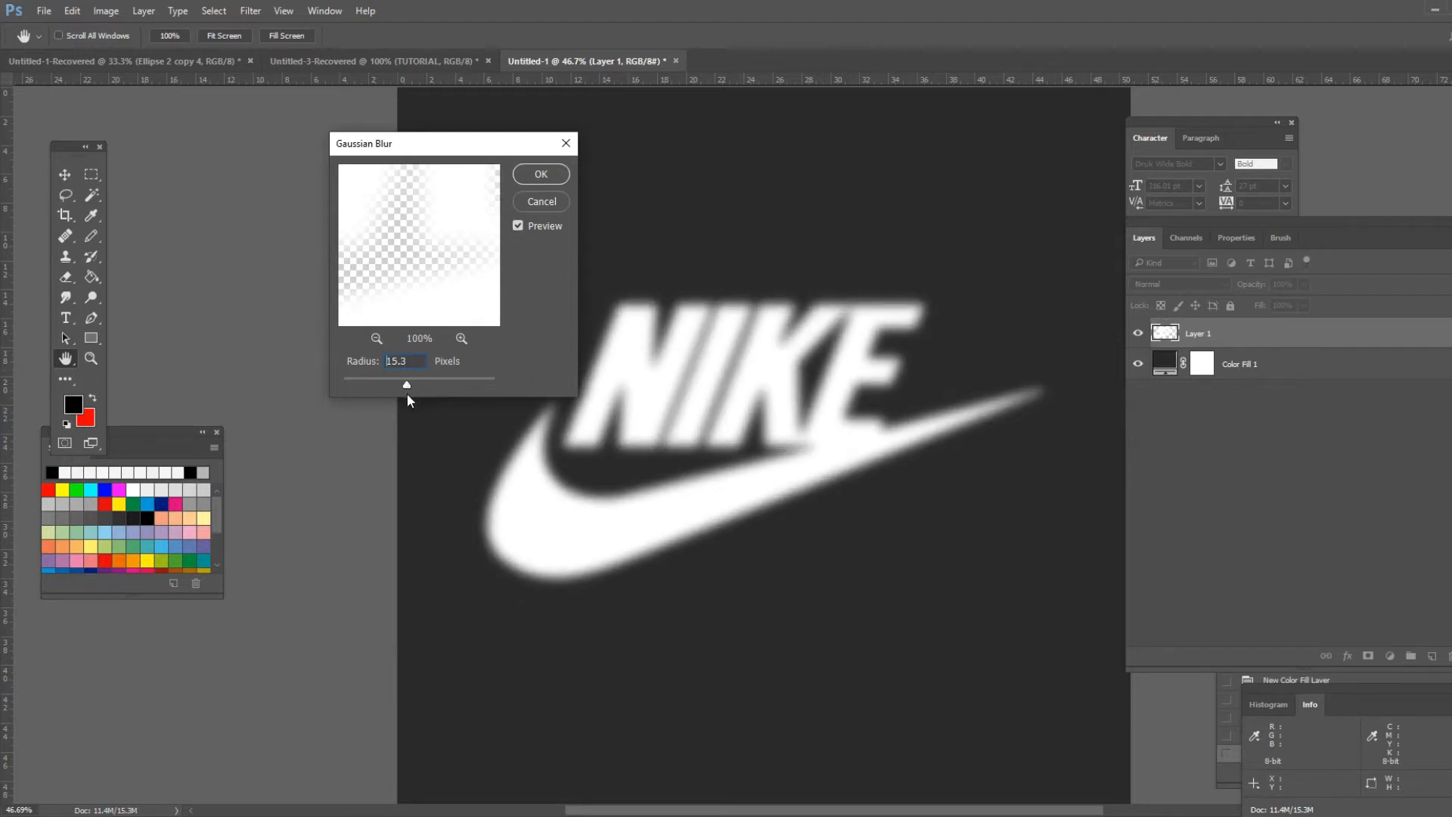
{"action": "left_click", "coordinate": [551, 174]}
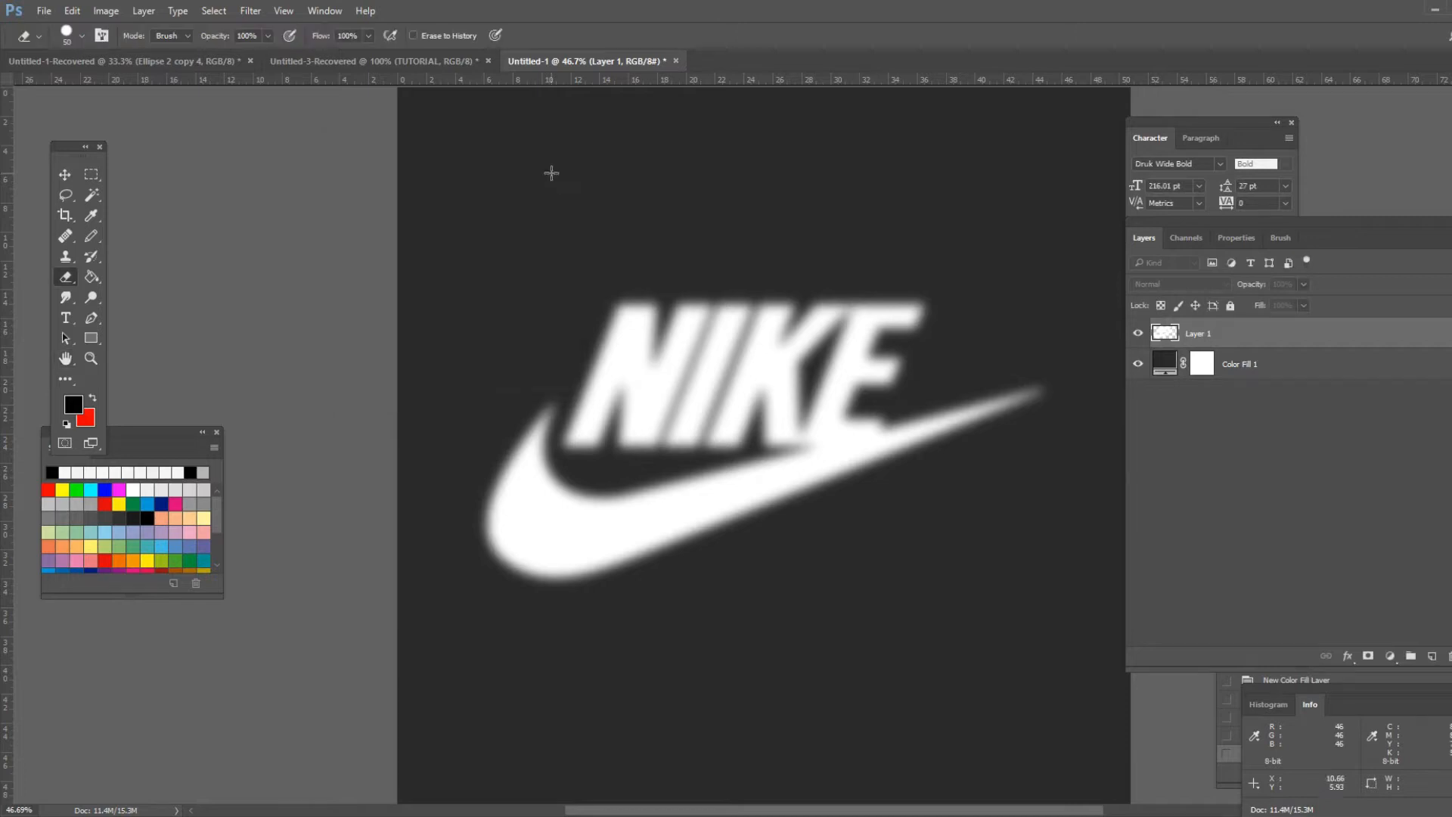
- Apply Unsharp Mask to the blurred logo with amount 500%, radius 137.9 pixels and threshold 0 levels
{"action": "key", "text": "ctrl+minus"}
{"action": "key", "text": "ctrl+minus"}
{"action": "scroll", "coordinate": [862, 458], "scroll_direction": "down", "scroll_amount": 1}
{"action": "scroll", "coordinate": [862, 458], "scroll_direction": "up", "scroll_amount": 5}
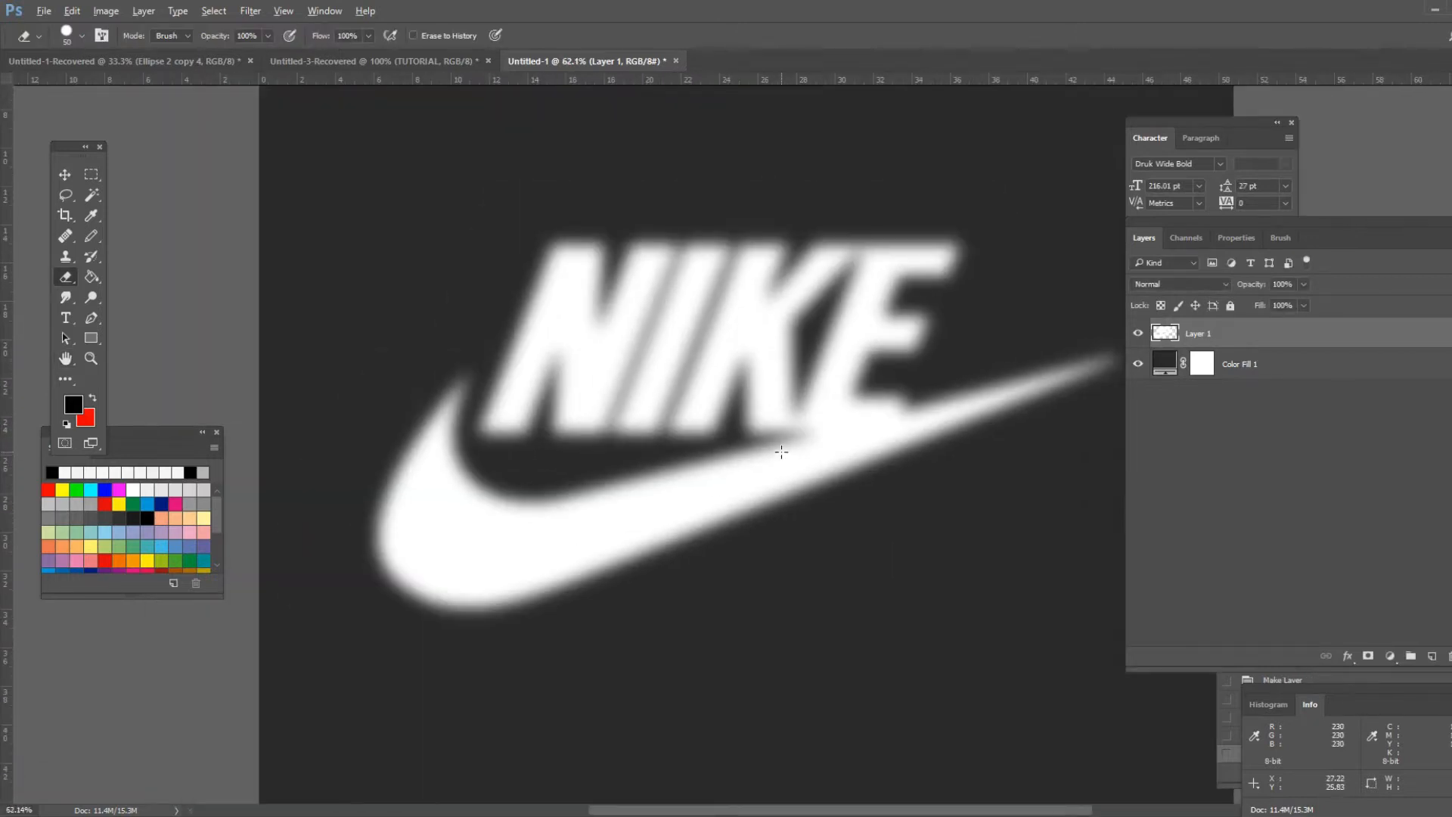
{"action": "left_click", "coordinate": [260, 11]}
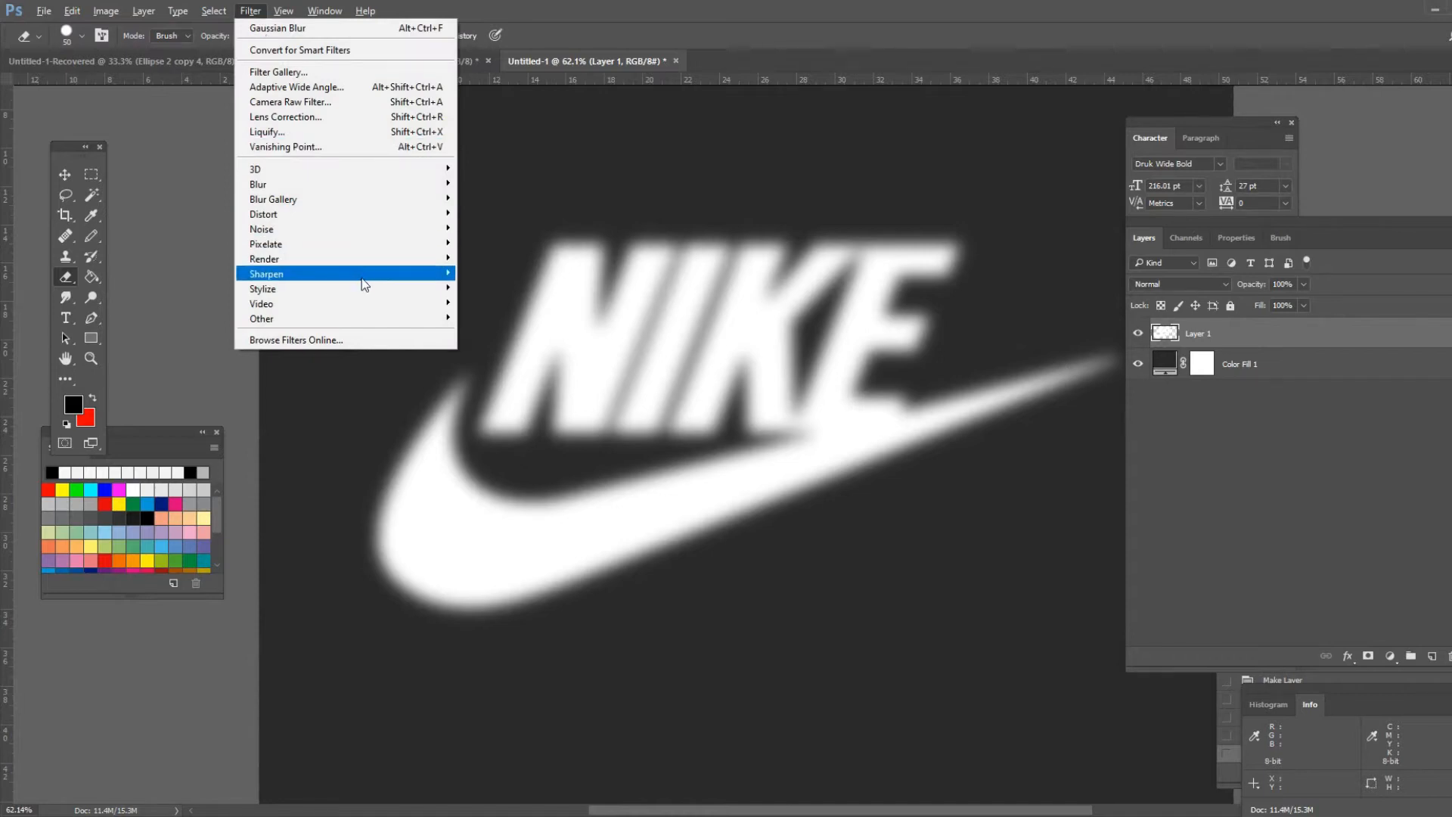
{"action": "mouse_move", "coordinate": [362, 277]}
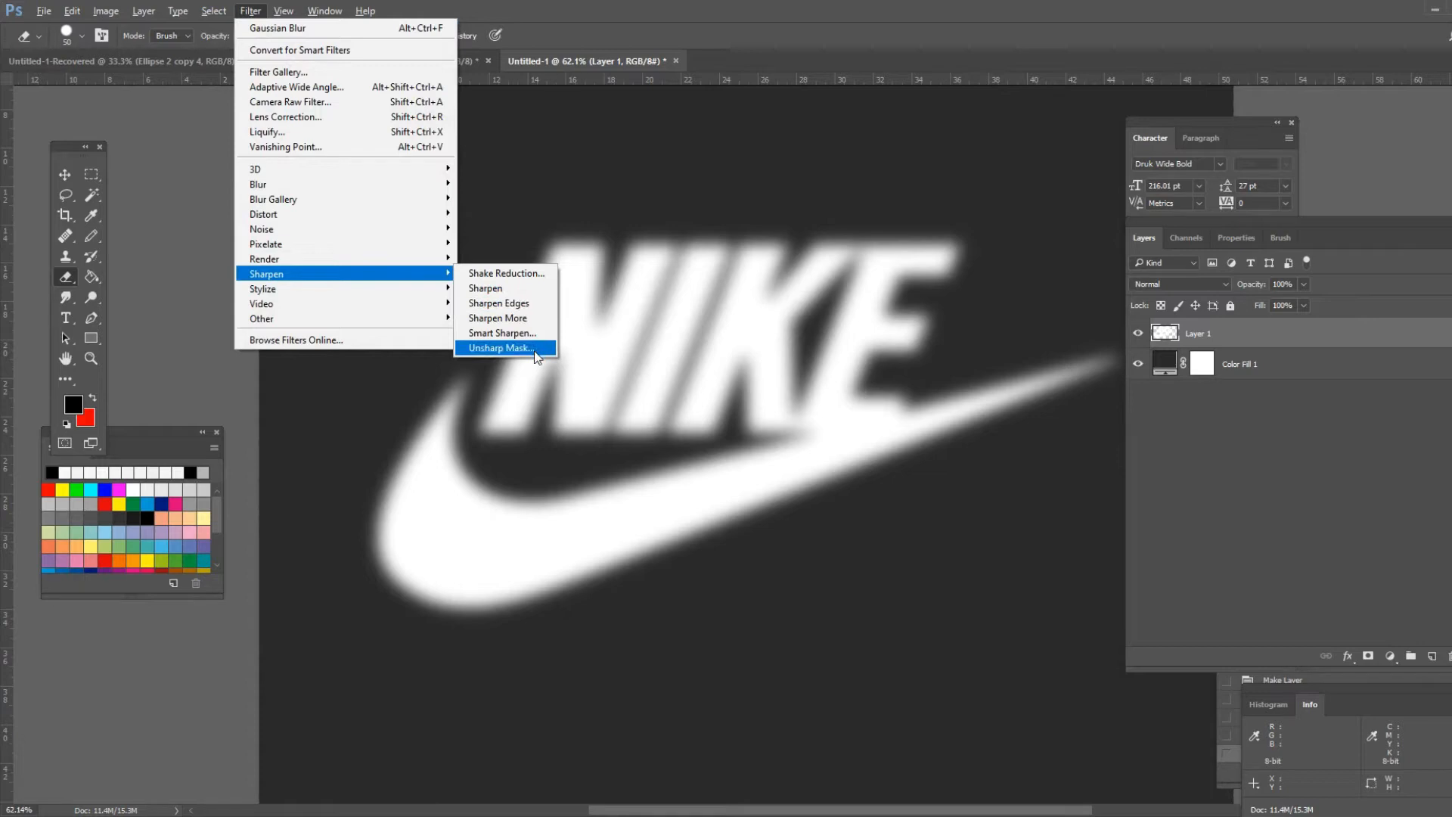
{"action": "left_click", "coordinate": [499, 348]}
{"action": "left_click_drag", "start_coordinate": [1032, 138], "coordinate": [915, 158]}
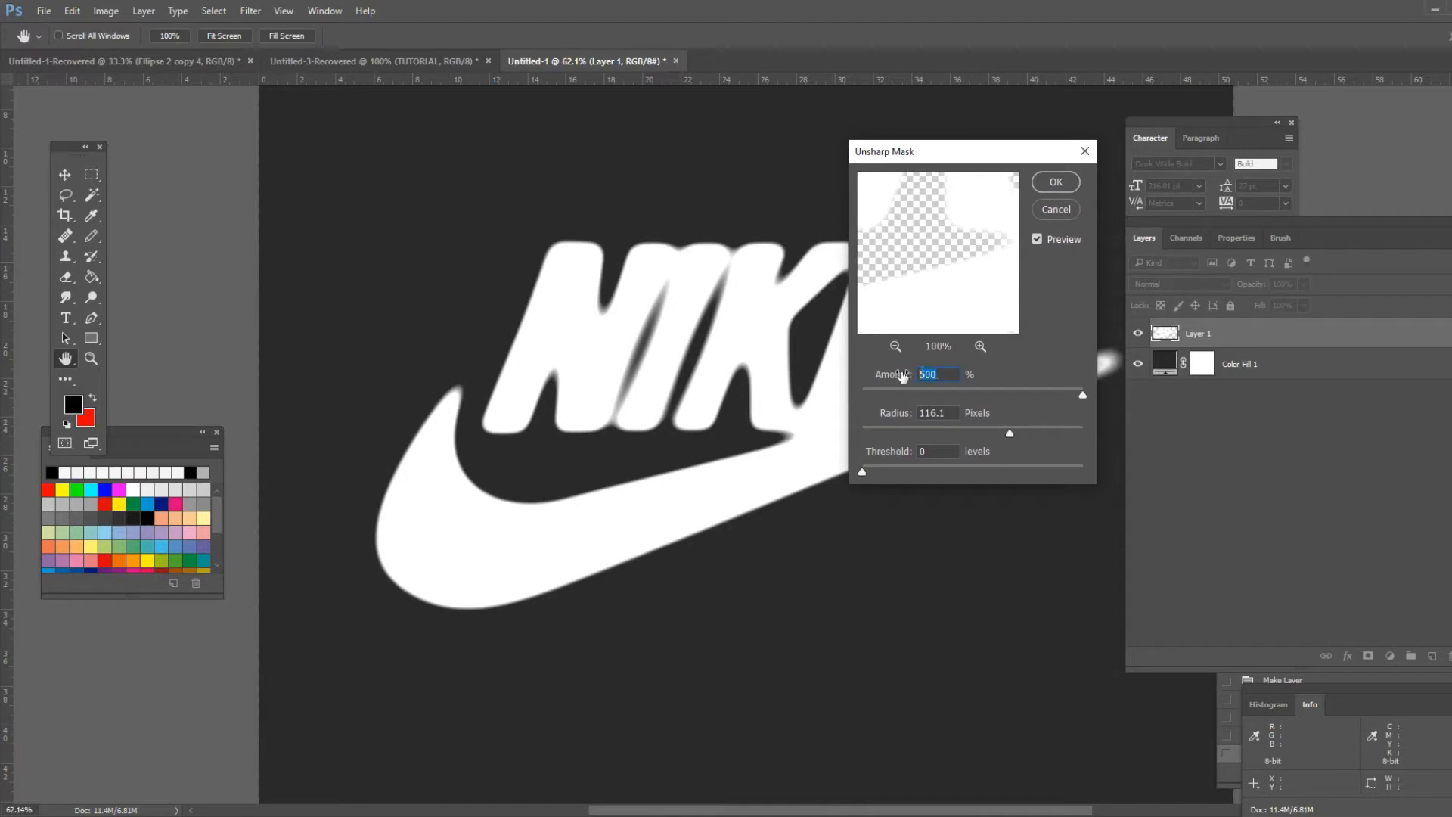
{"action": "left_click", "coordinate": [905, 451]}
{"action": "left_click_drag", "start_coordinate": [996, 155], "coordinate": [1131, 140]}
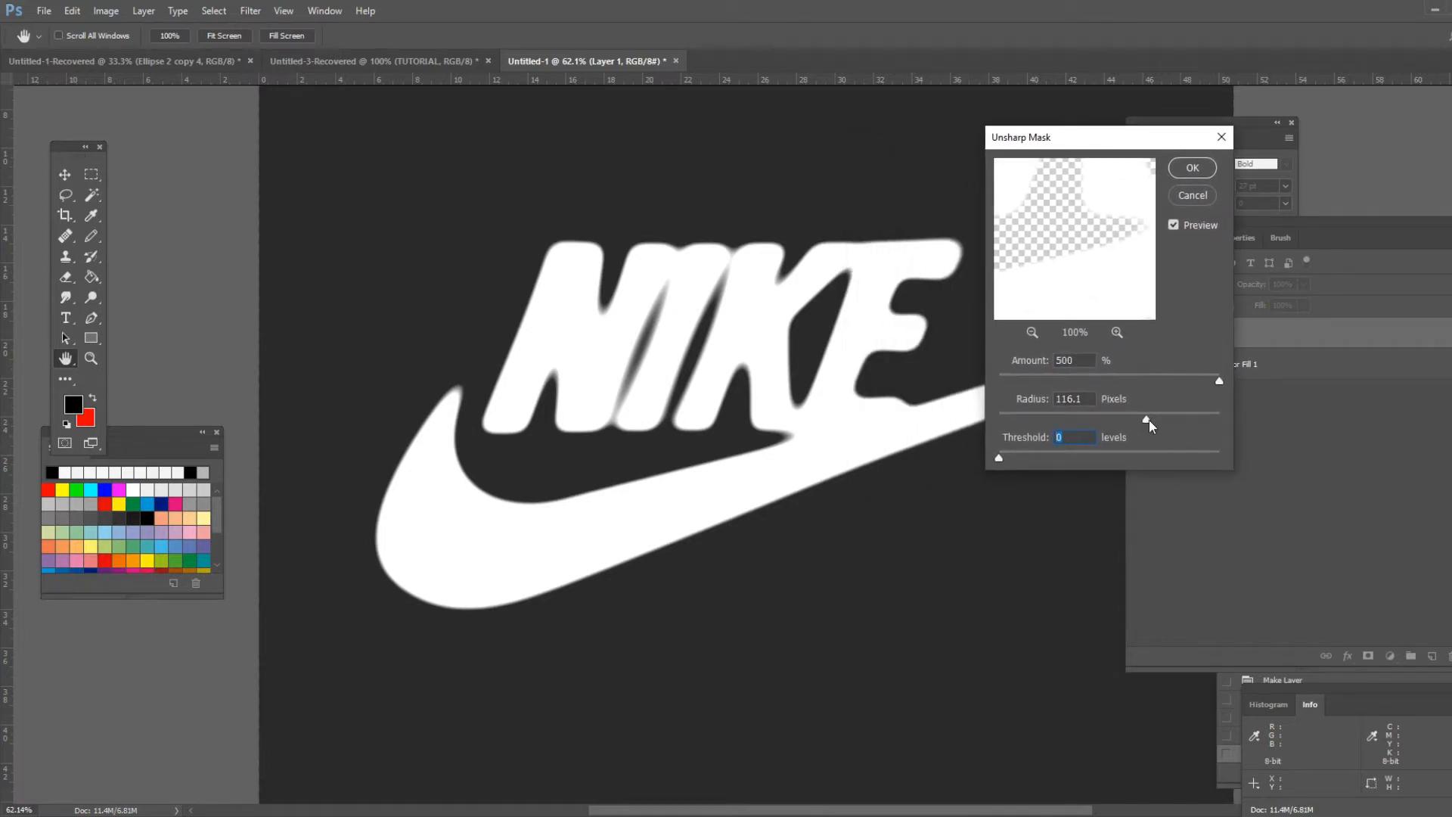
{"action": "left_click_drag", "start_coordinate": [1150, 420], "coordinate": [1119, 422]}
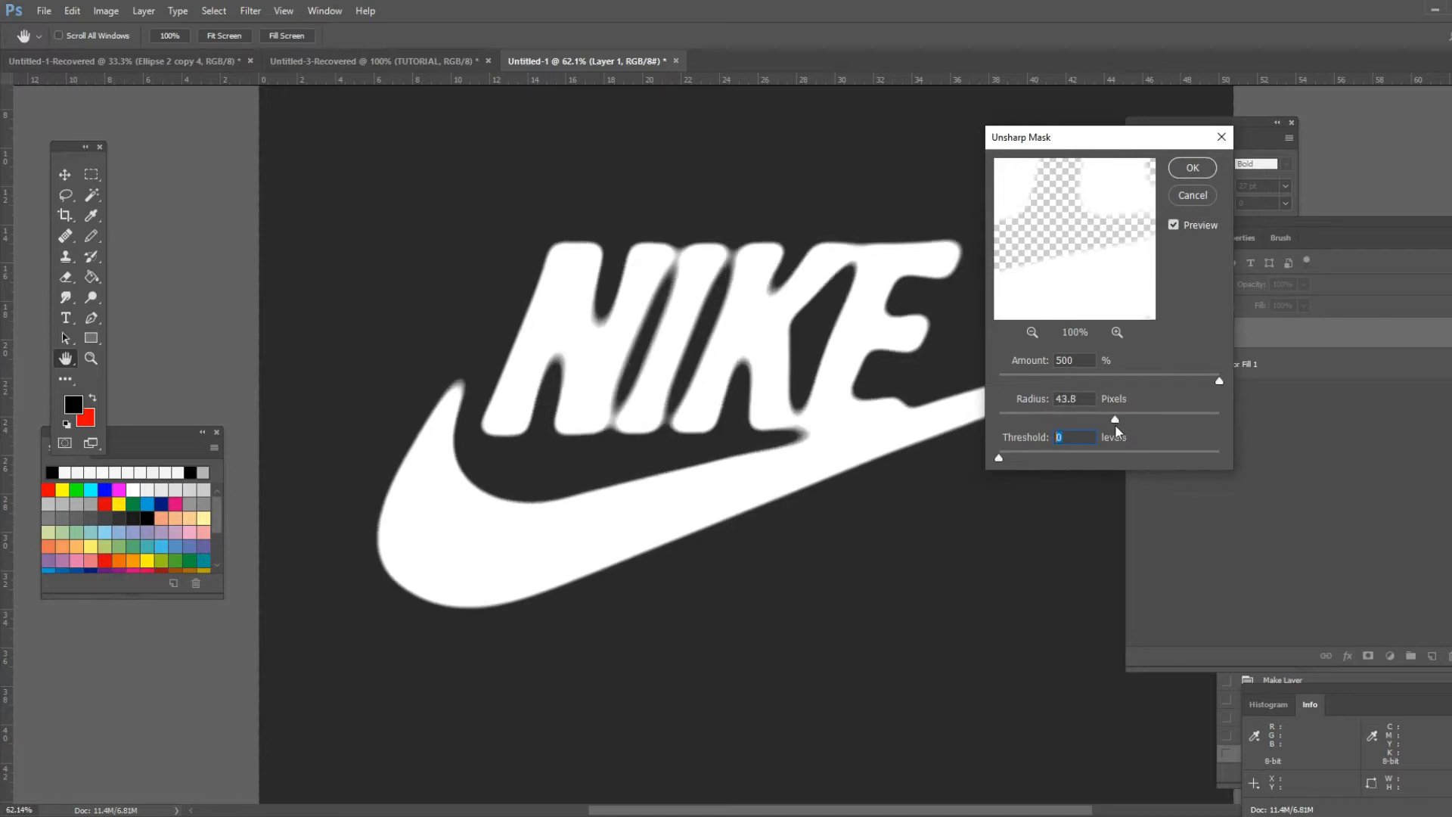
{"action": "left_click_drag", "start_coordinate": [1115, 425], "coordinate": [1204, 425]}
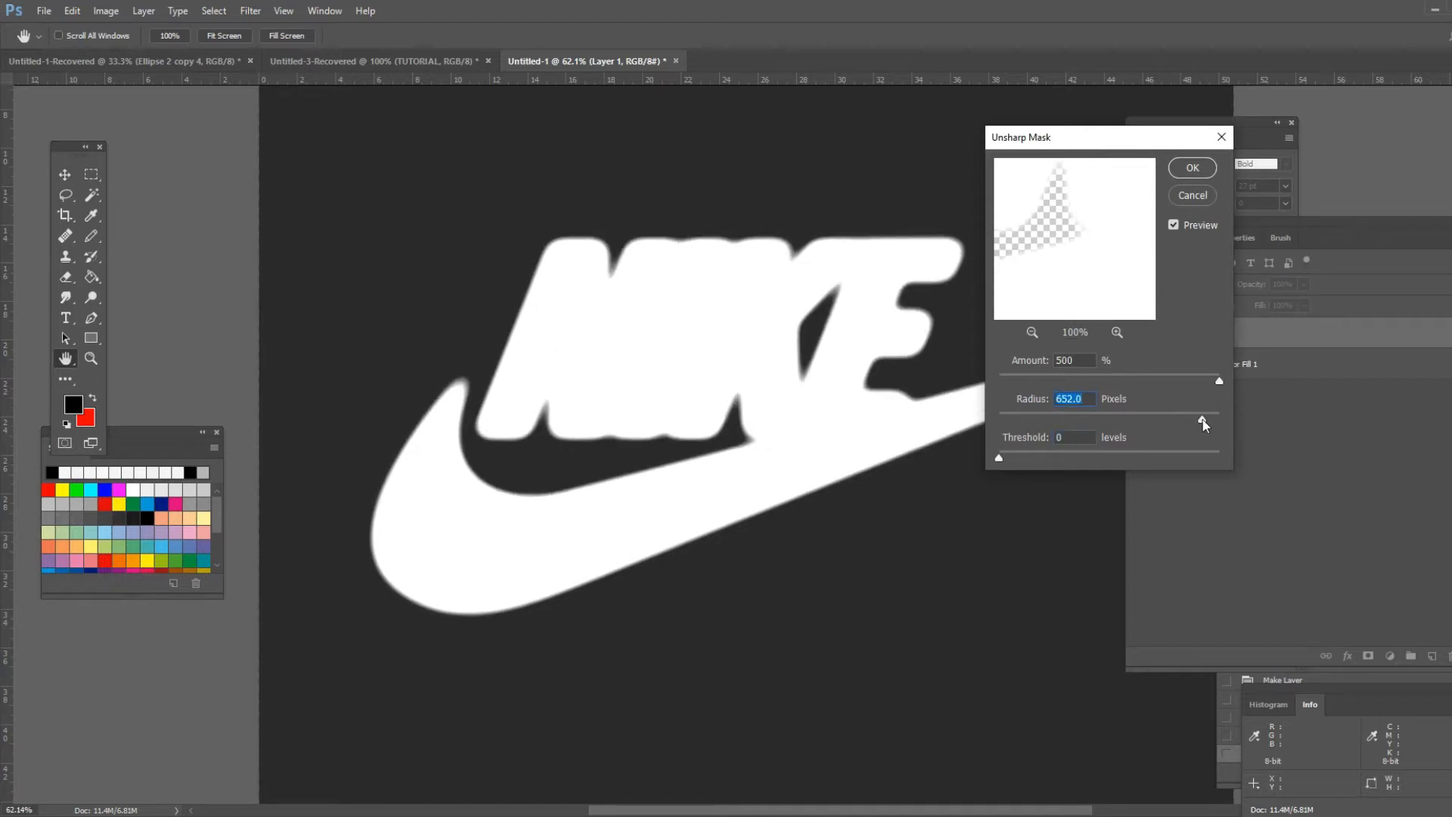
{"action": "left_click_drag", "start_coordinate": [1205, 425], "coordinate": [1184, 425]}
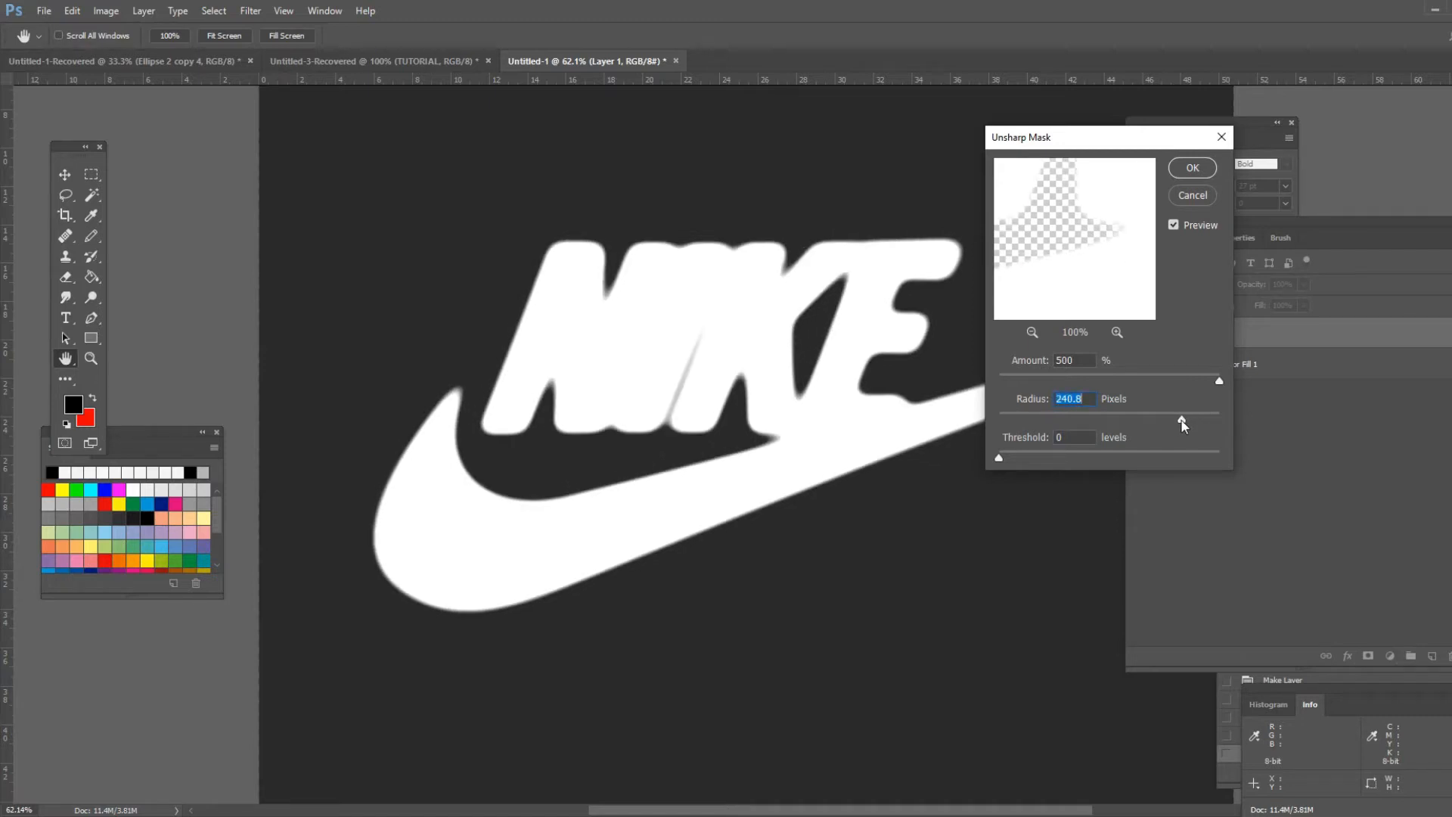
{"action": "mouse_move", "coordinate": [1182, 420]}
{"action": "left_mouse_down"}
{"action": "mouse_move", "coordinate": [1163, 443]}
{"action": "mouse_move", "coordinate": [1155, 424]}
{"action": "left_mouse_up"}
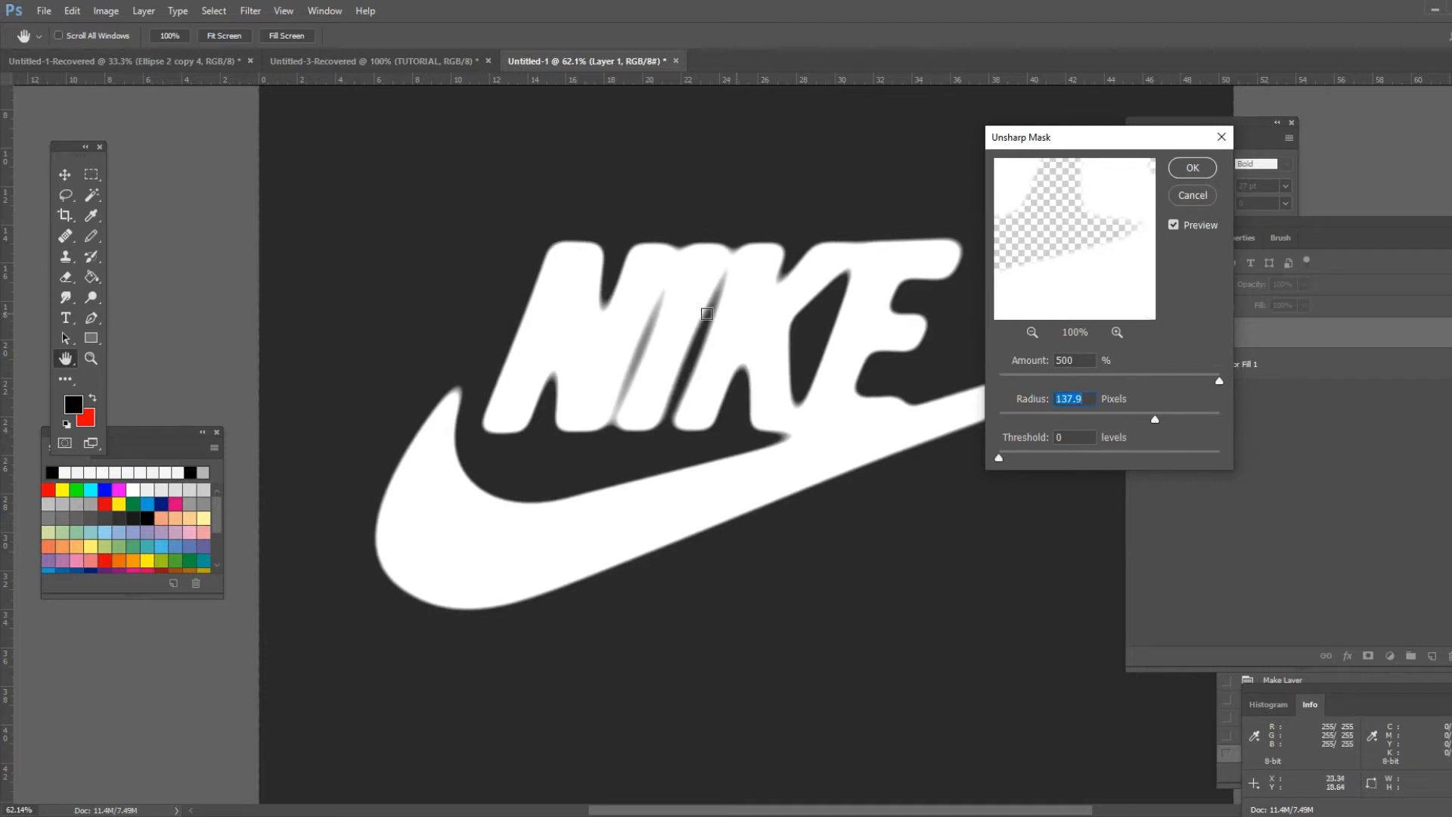
{"action": "left_click", "coordinate": [1191, 169]}
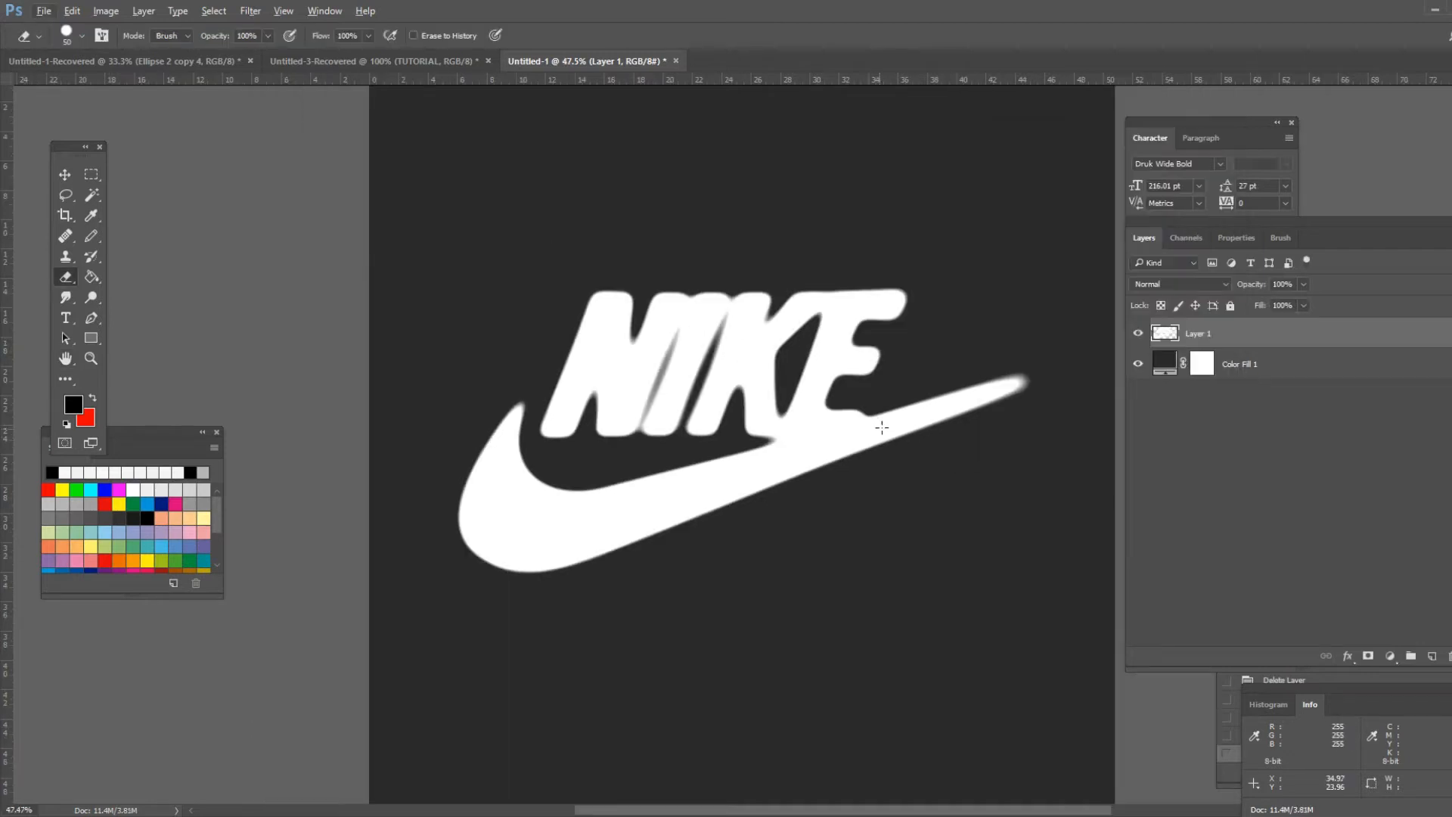
- Apply a Ripple distortion to the logo with amount 61% and size Medium
{"action": "scroll", "coordinate": [737, 460], "scroll_direction": "up", "scroll_amount": 3}
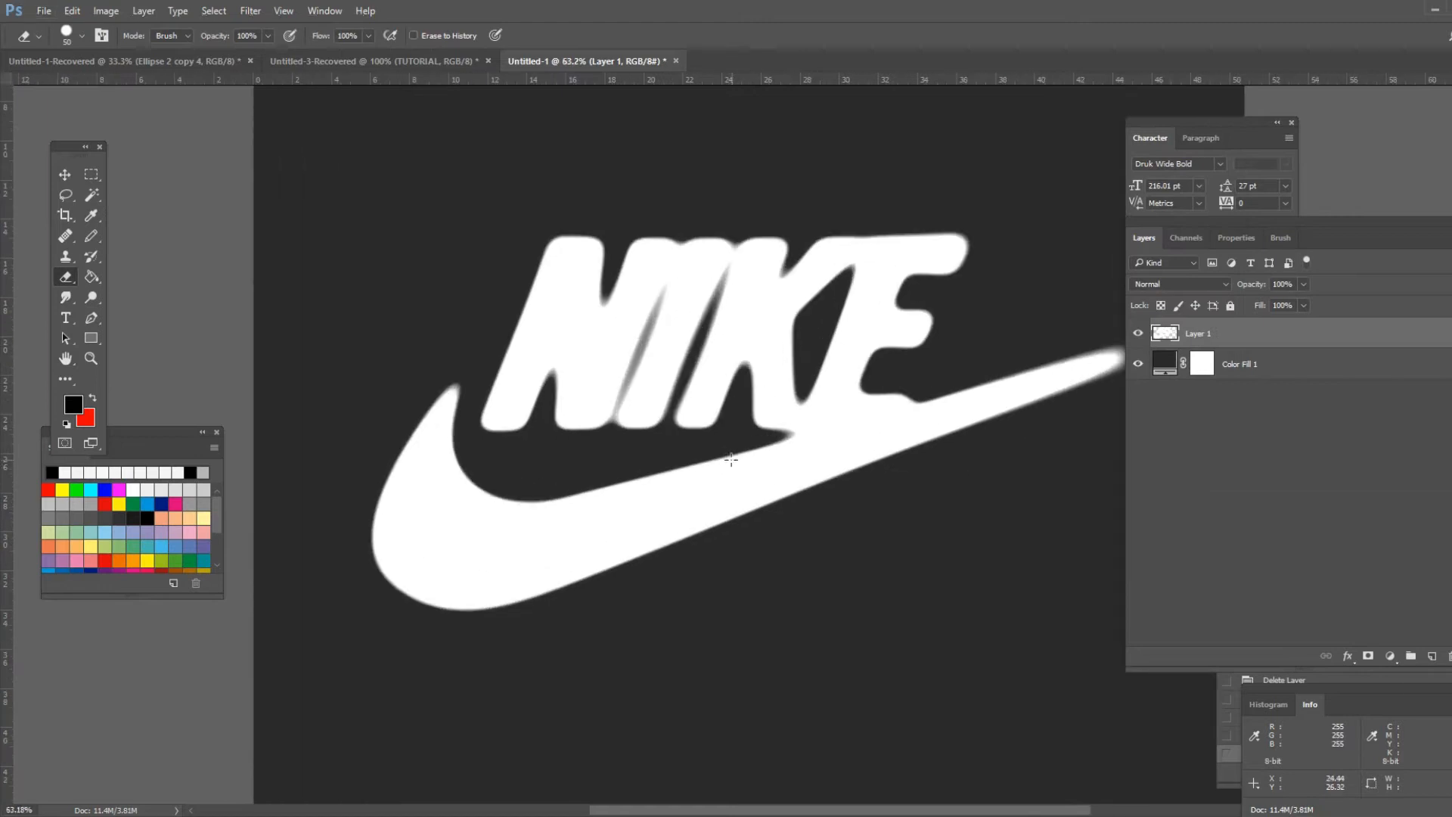
{"action": "left_click", "coordinate": [249, 10]}
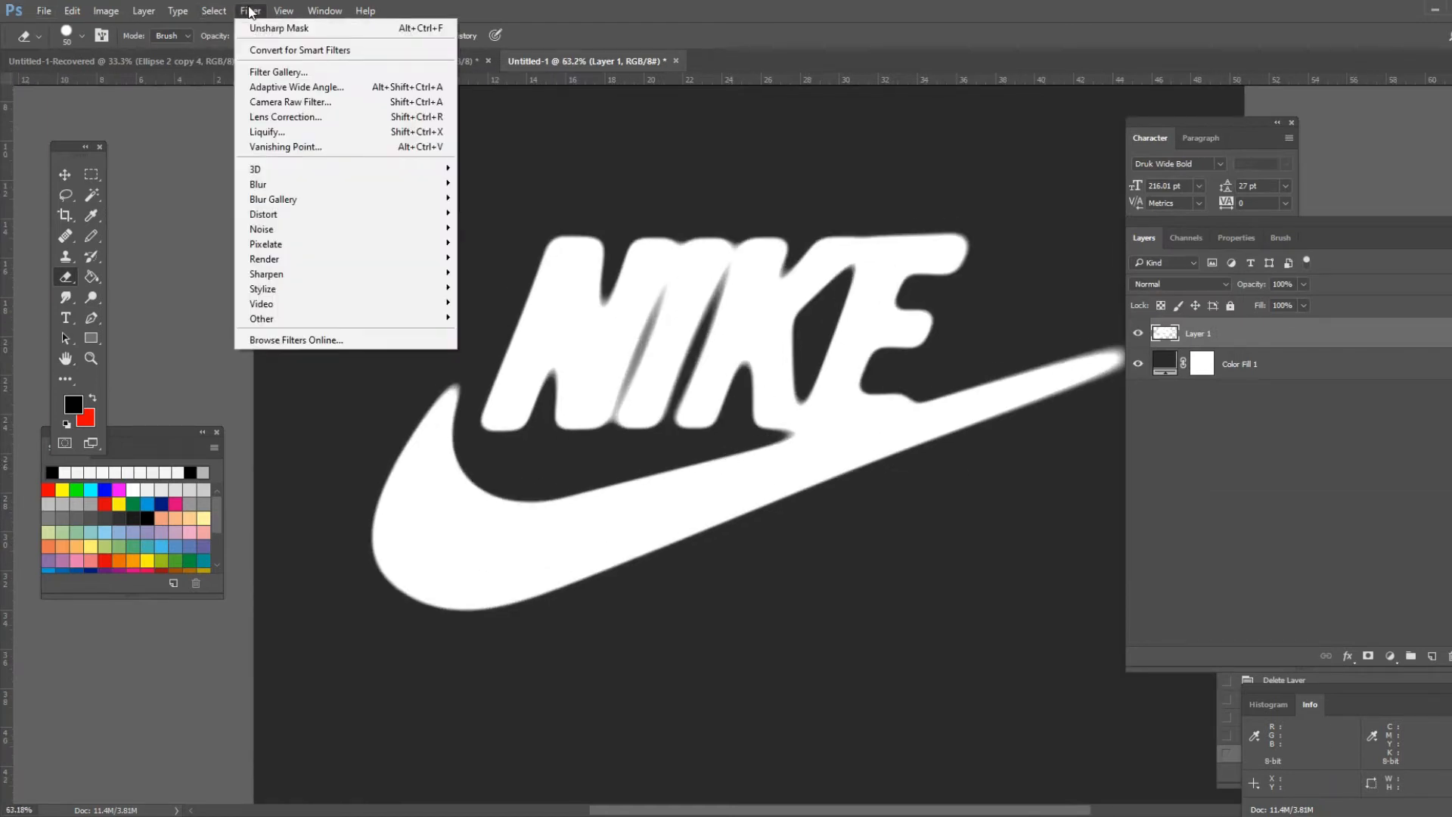
{"action": "mouse_move", "coordinate": [325, 216]}
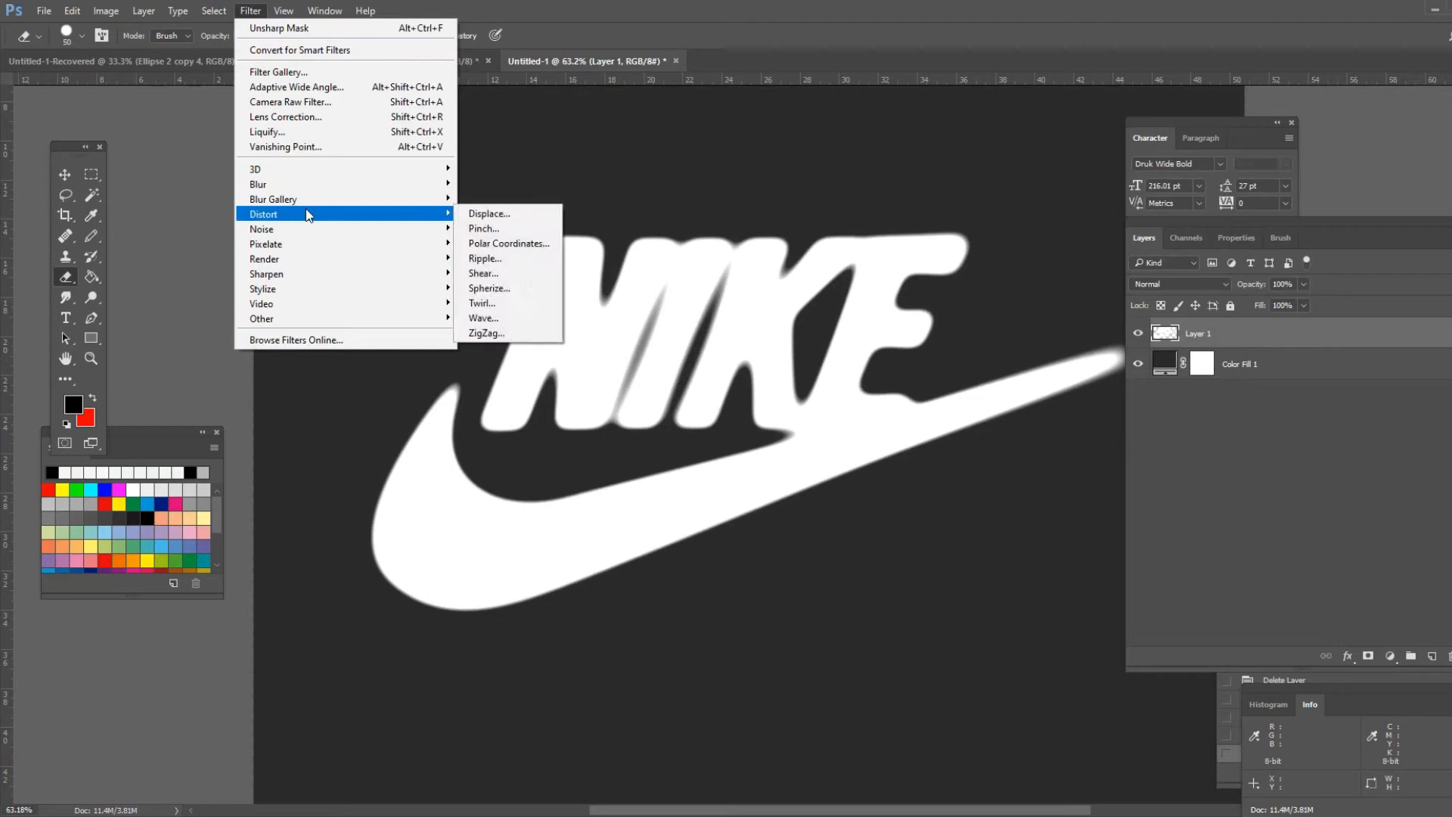
{"action": "left_click", "coordinate": [513, 258]}
{"action": "left_click_drag", "start_coordinate": [309, 139], "coordinate": [669, 134]}
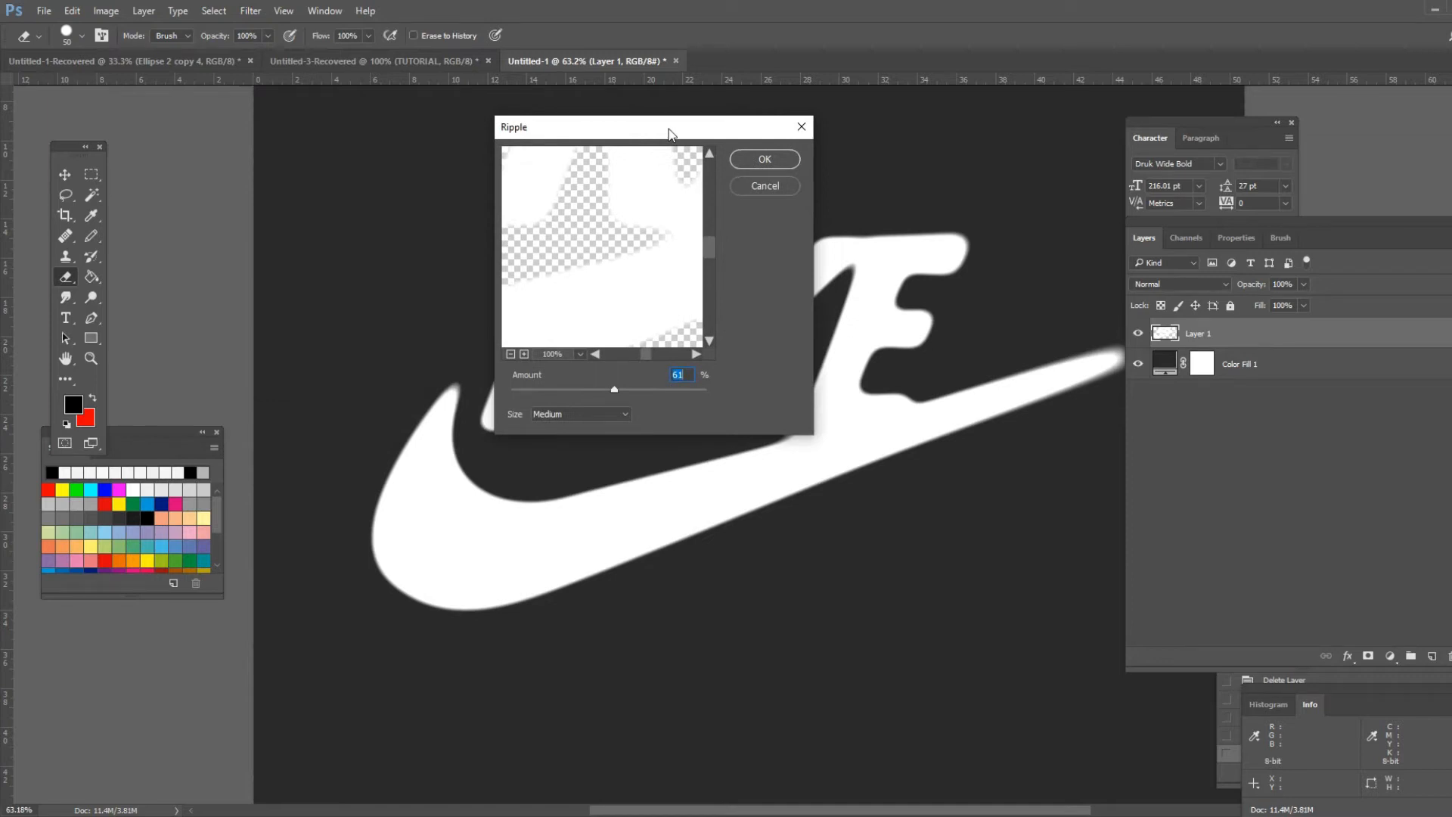
{"action": "left_click_drag", "start_coordinate": [669, 133], "coordinate": [543, 140]}
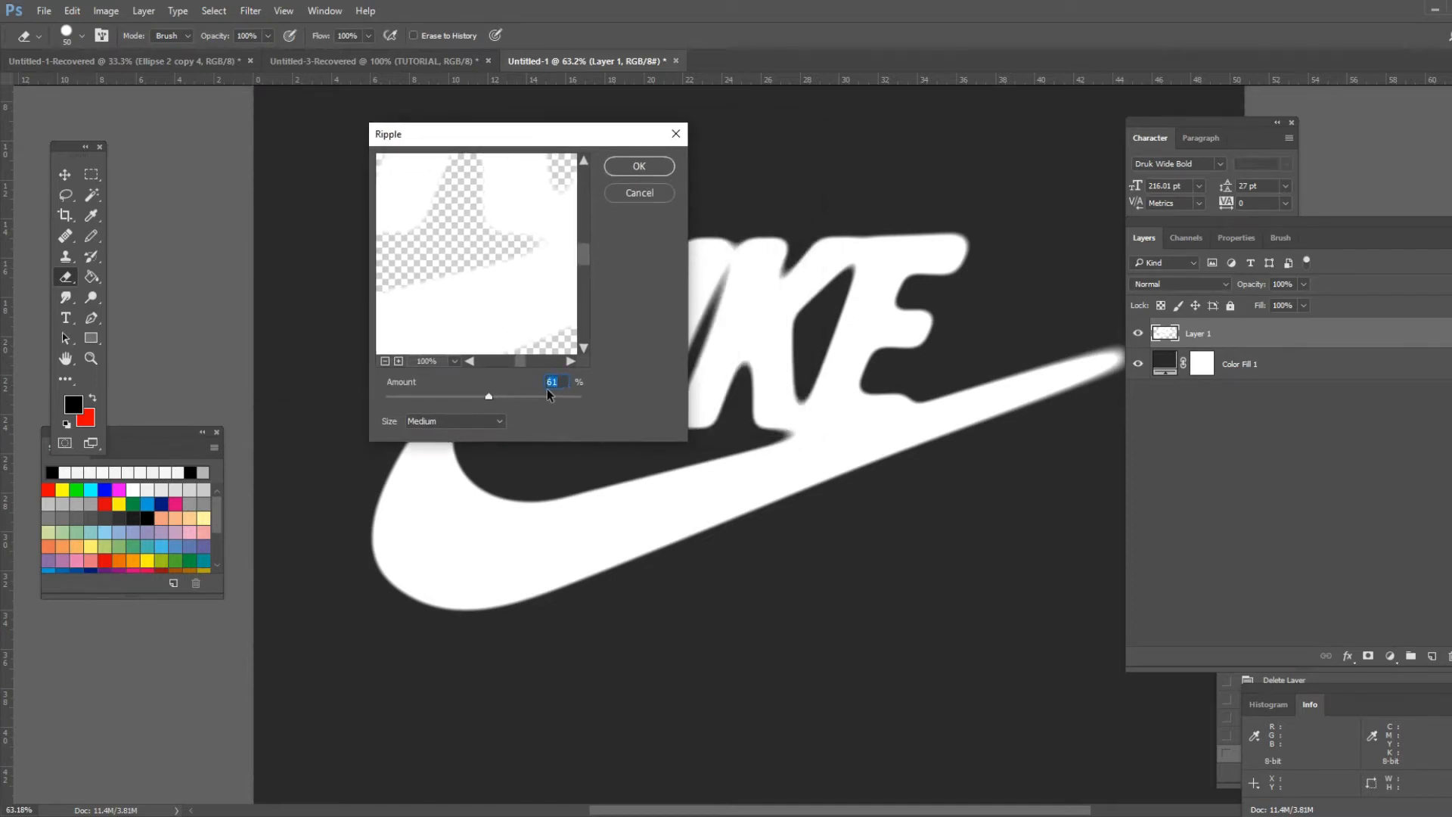
{"action": "left_click", "coordinate": [627, 172]}
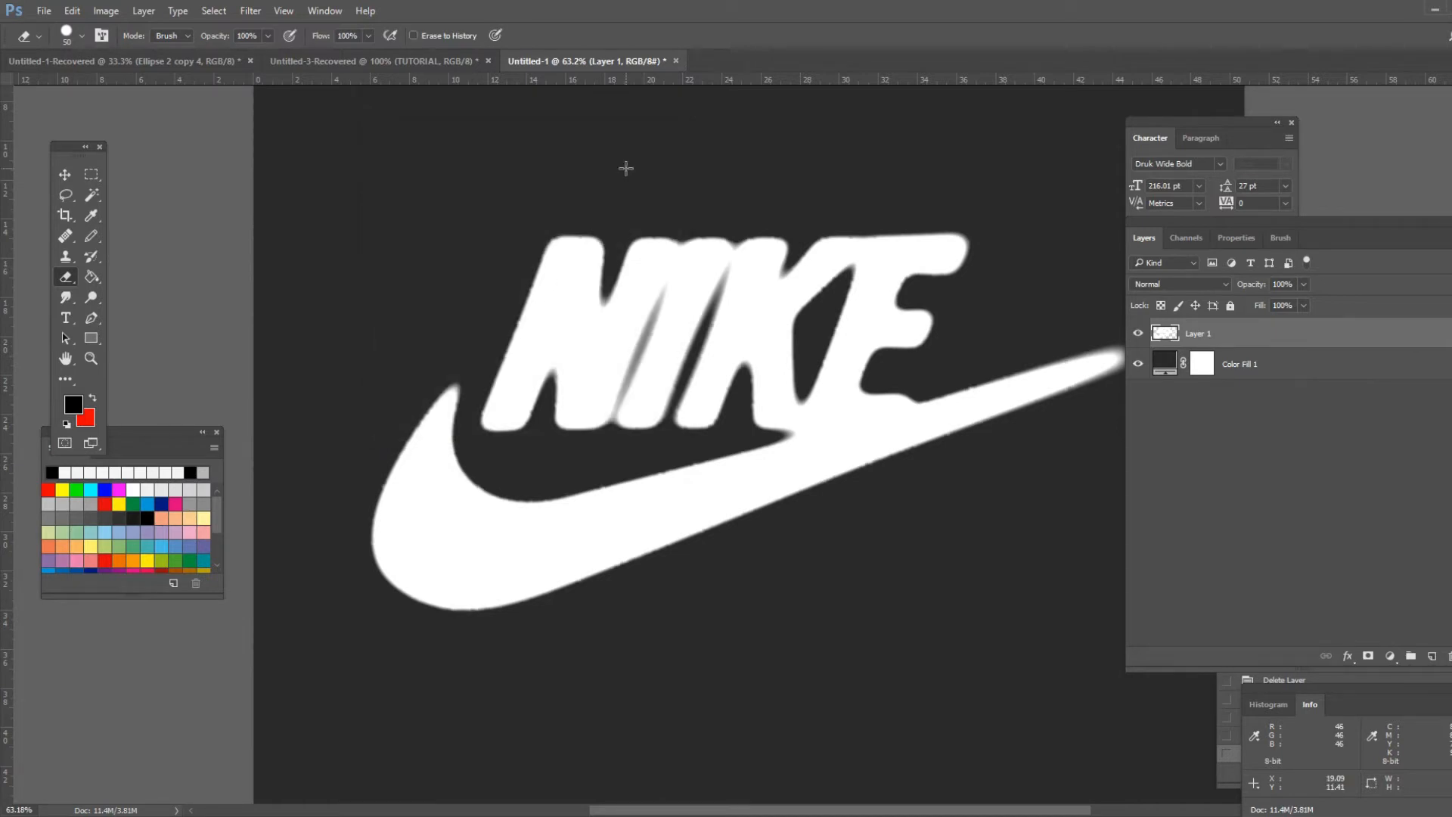
- Apply the Ripple distortion a second time with amount 61% and size Medium
{"action": "scroll", "coordinate": [761, 544], "scroll_direction": "up", "scroll_amount": 2}
{"action": "scroll", "coordinate": [761, 544], "scroll_direction": "up", "scroll_amount": 8}
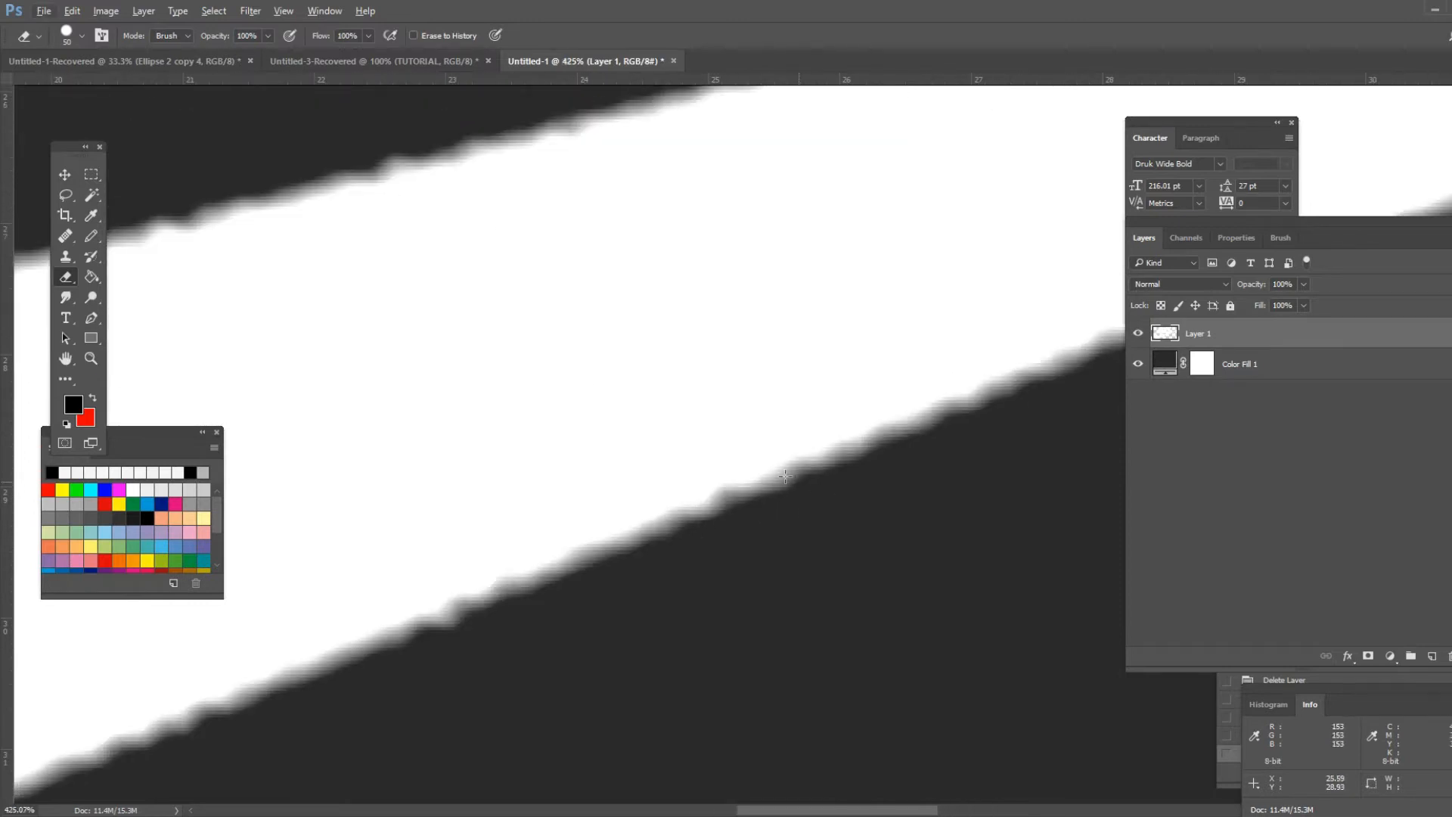
{"action": "scroll", "coordinate": [616, 356], "scroll_direction": "down", "scroll_amount": 8}
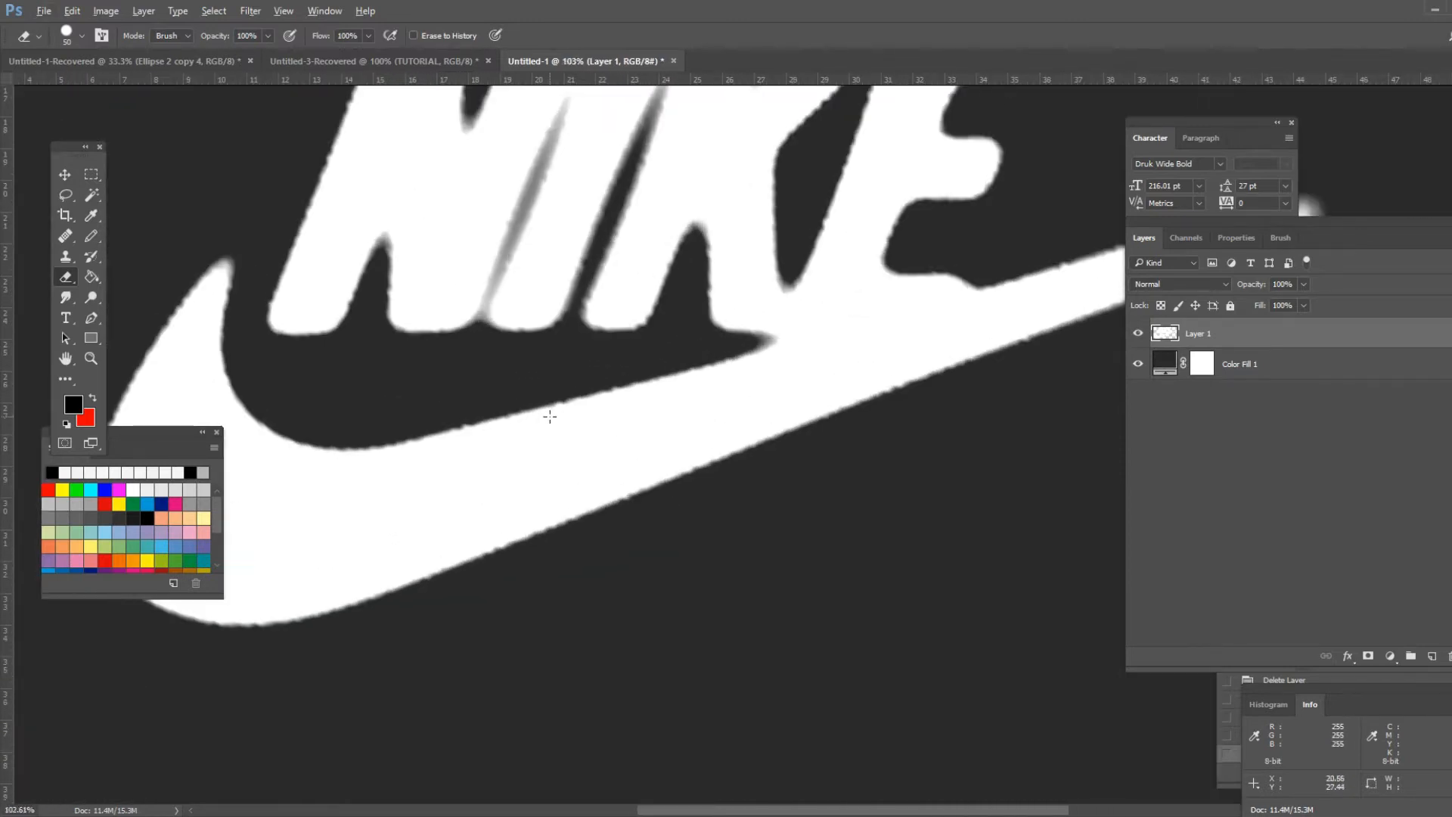
{"action": "scroll", "coordinate": [550, 416], "scroll_direction": "up", "scroll_amount": 1}
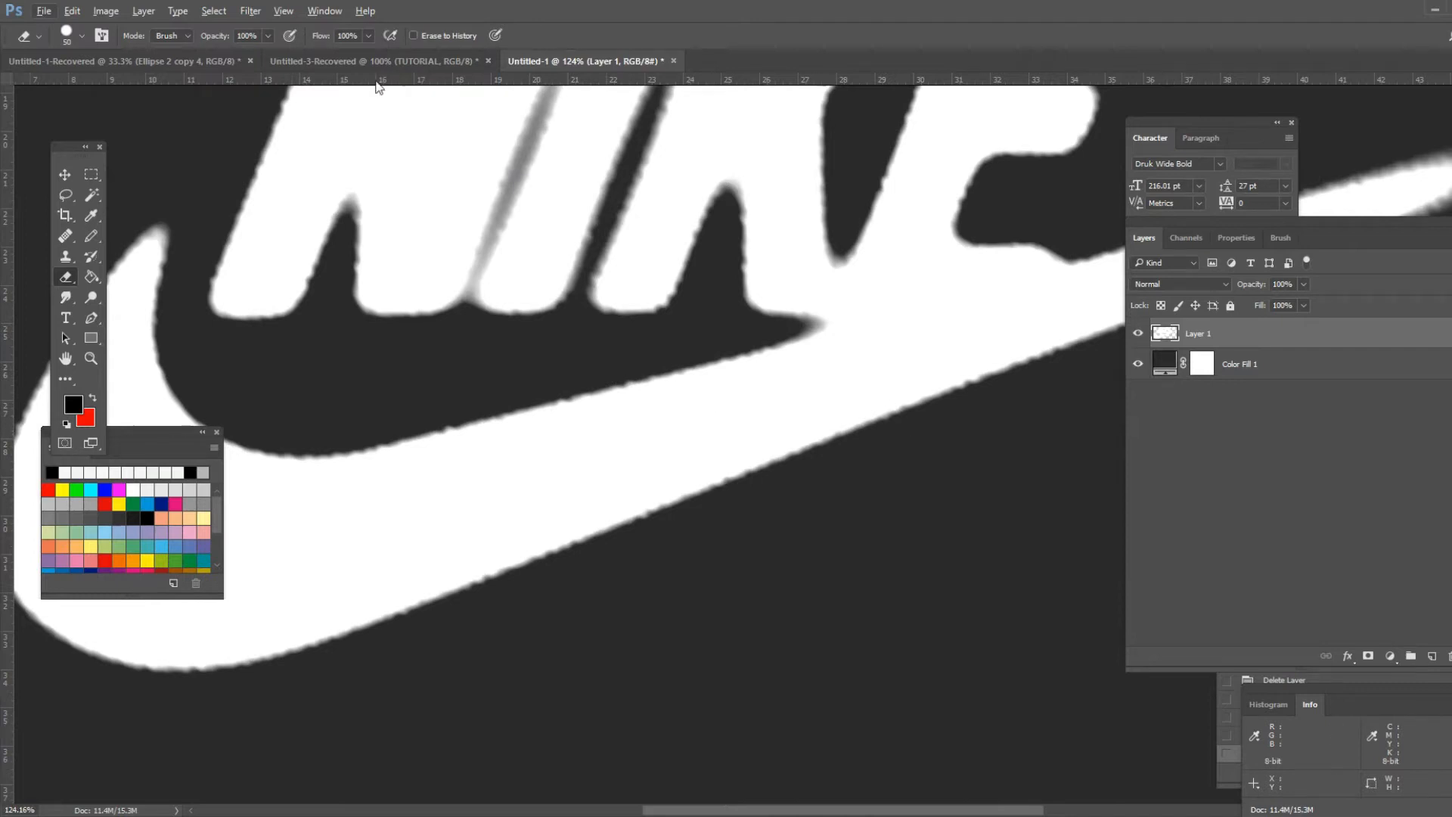
{"action": "left_click", "coordinate": [252, 11]}
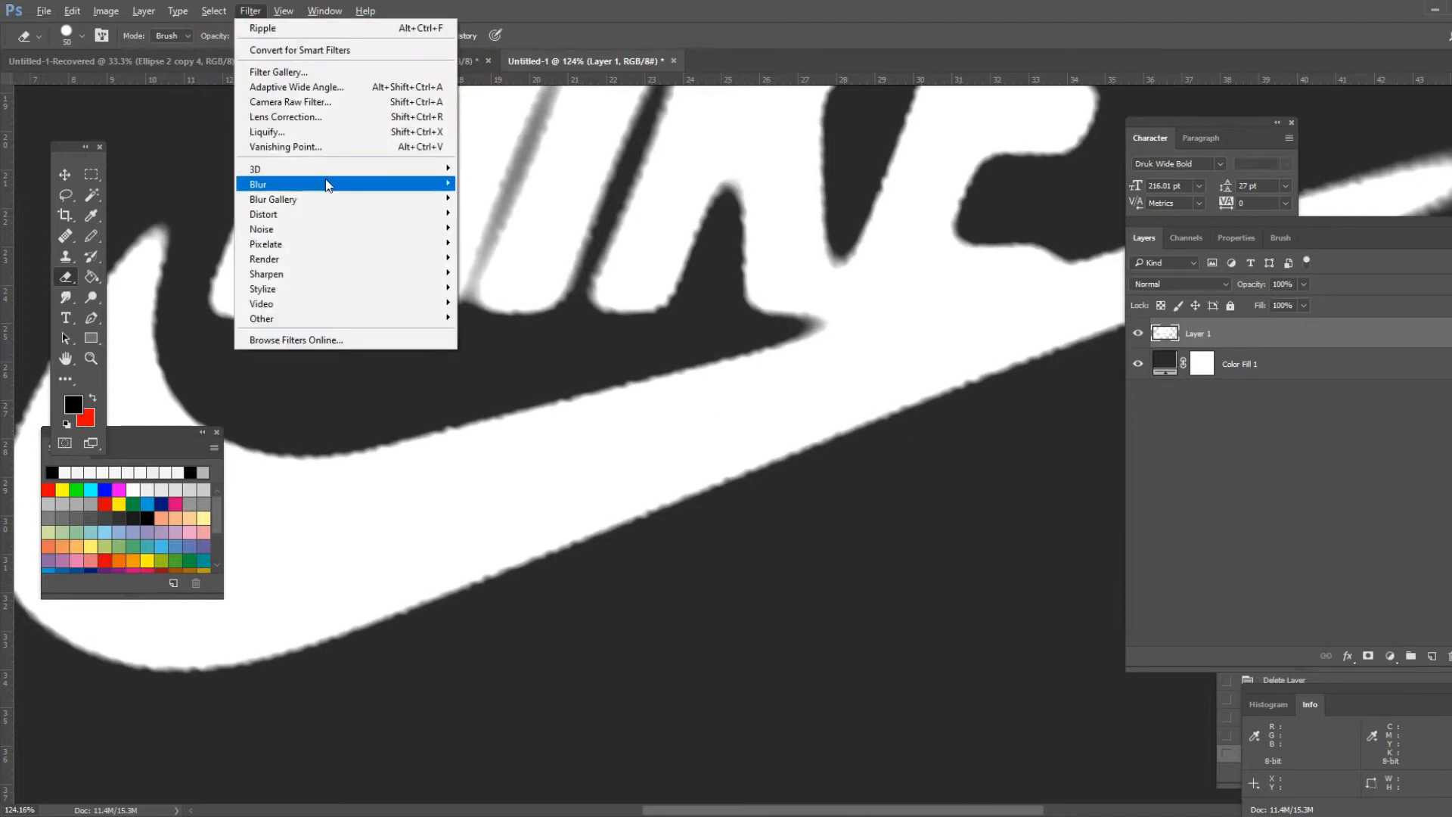
{"action": "mouse_move", "coordinate": [323, 236]}
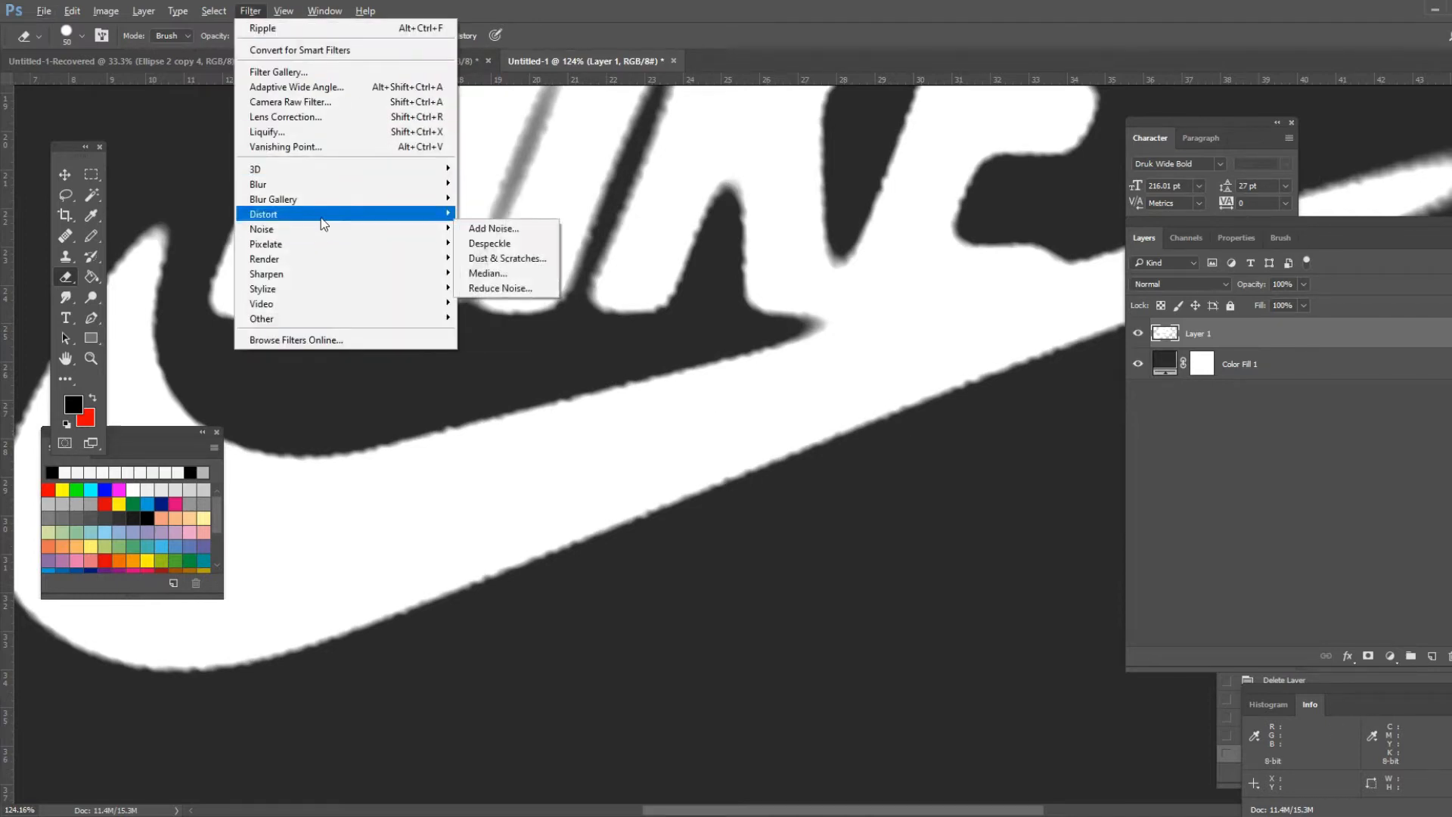
{"action": "mouse_move", "coordinate": [378, 214]}
{"action": "left_click", "coordinate": [503, 259]}
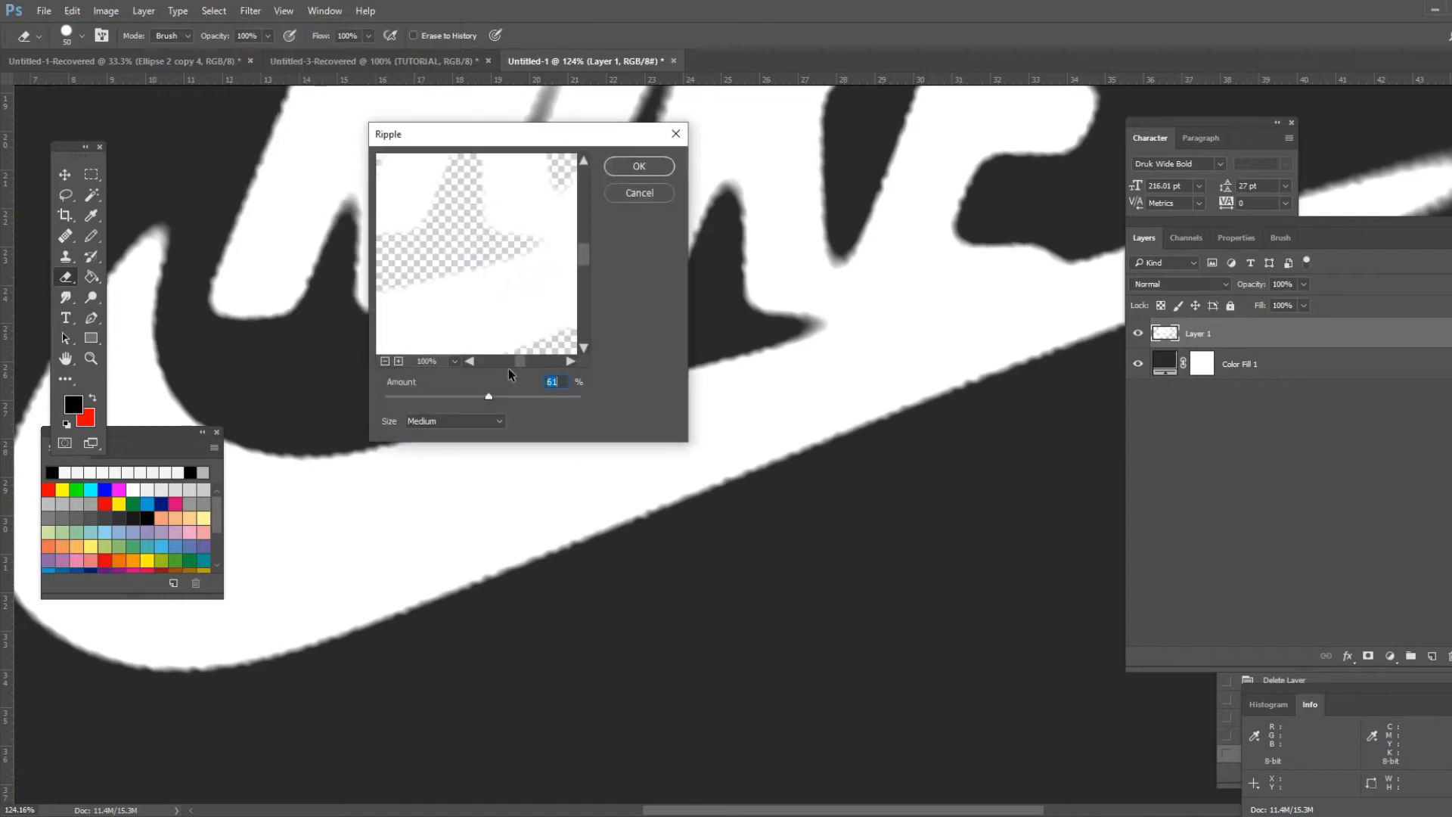
{"action": "left_click_drag", "start_coordinate": [489, 401], "coordinate": [491, 401]}
{"action": "left_click", "coordinate": [614, 167]}
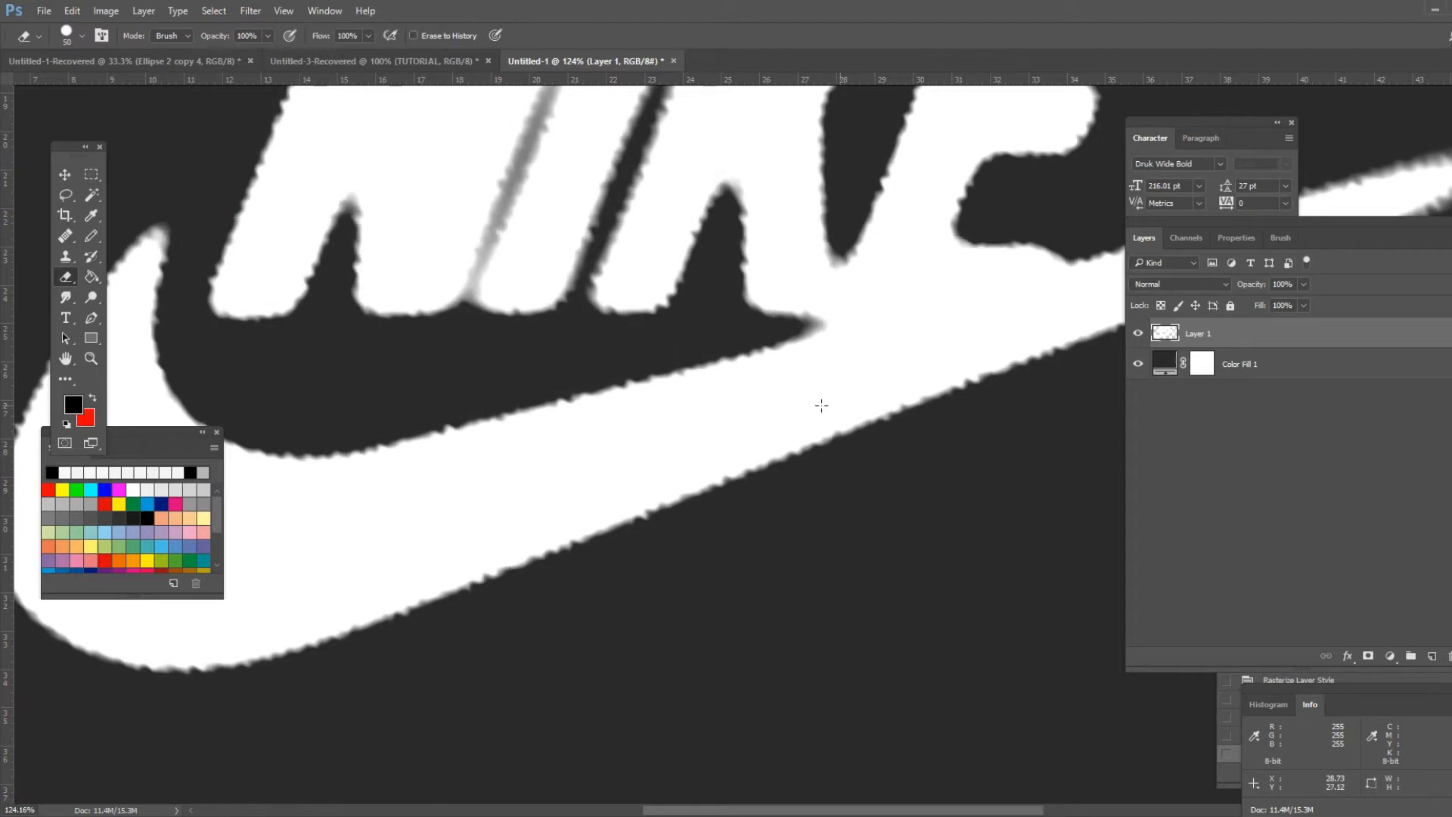
- Apply the Film Grain filter to the logo layer through the Filter Gallery with a low grain setting
{"action": "scroll", "coordinate": [655, 395], "scroll_direction": "up", "scroll_amount": 9}
{"action": "scroll", "coordinate": [642, 368], "scroll_direction": "down", "scroll_amount": 11}
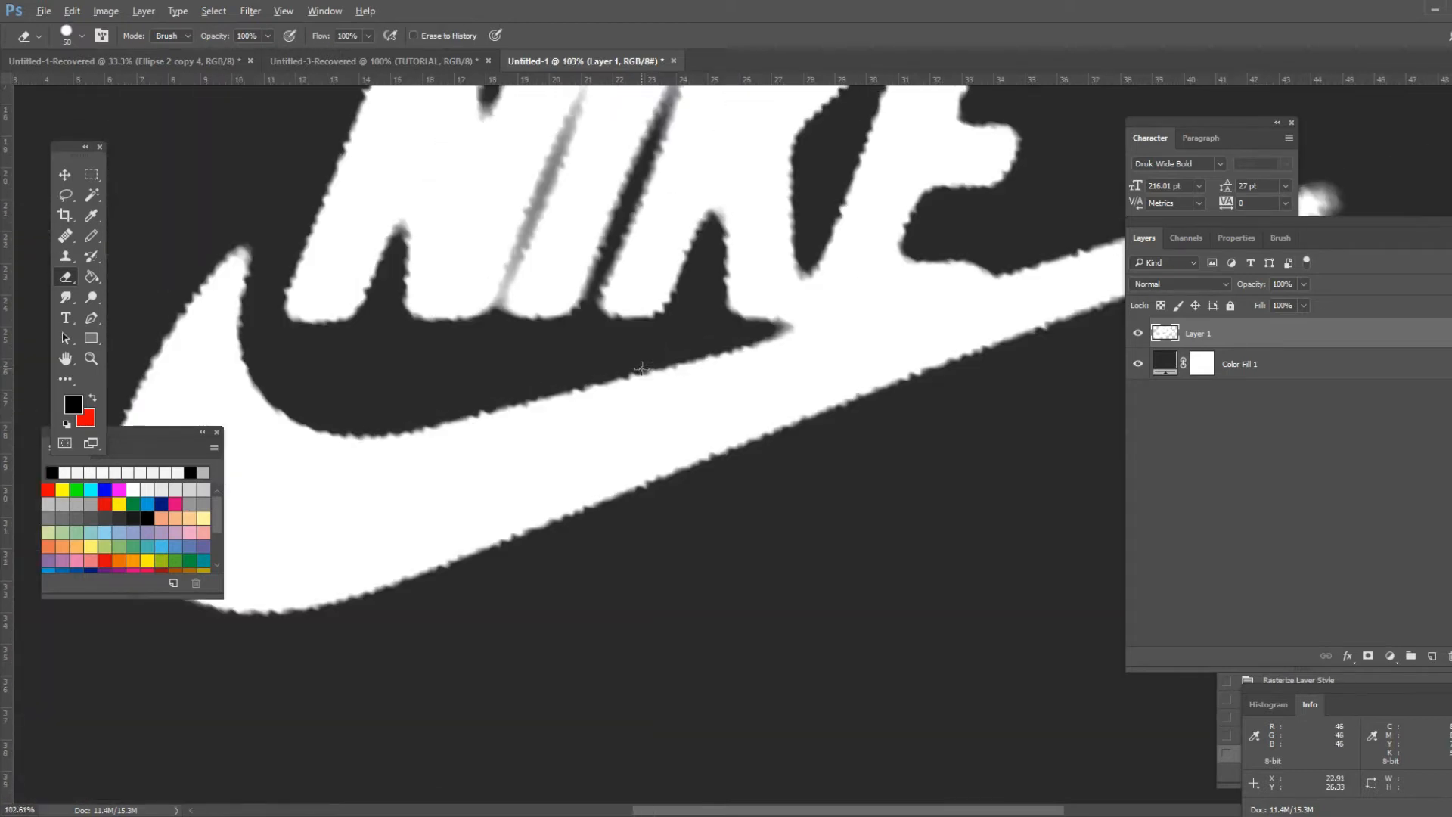
{"action": "scroll", "coordinate": [641, 369], "scroll_direction": "down", "scroll_amount": 3}
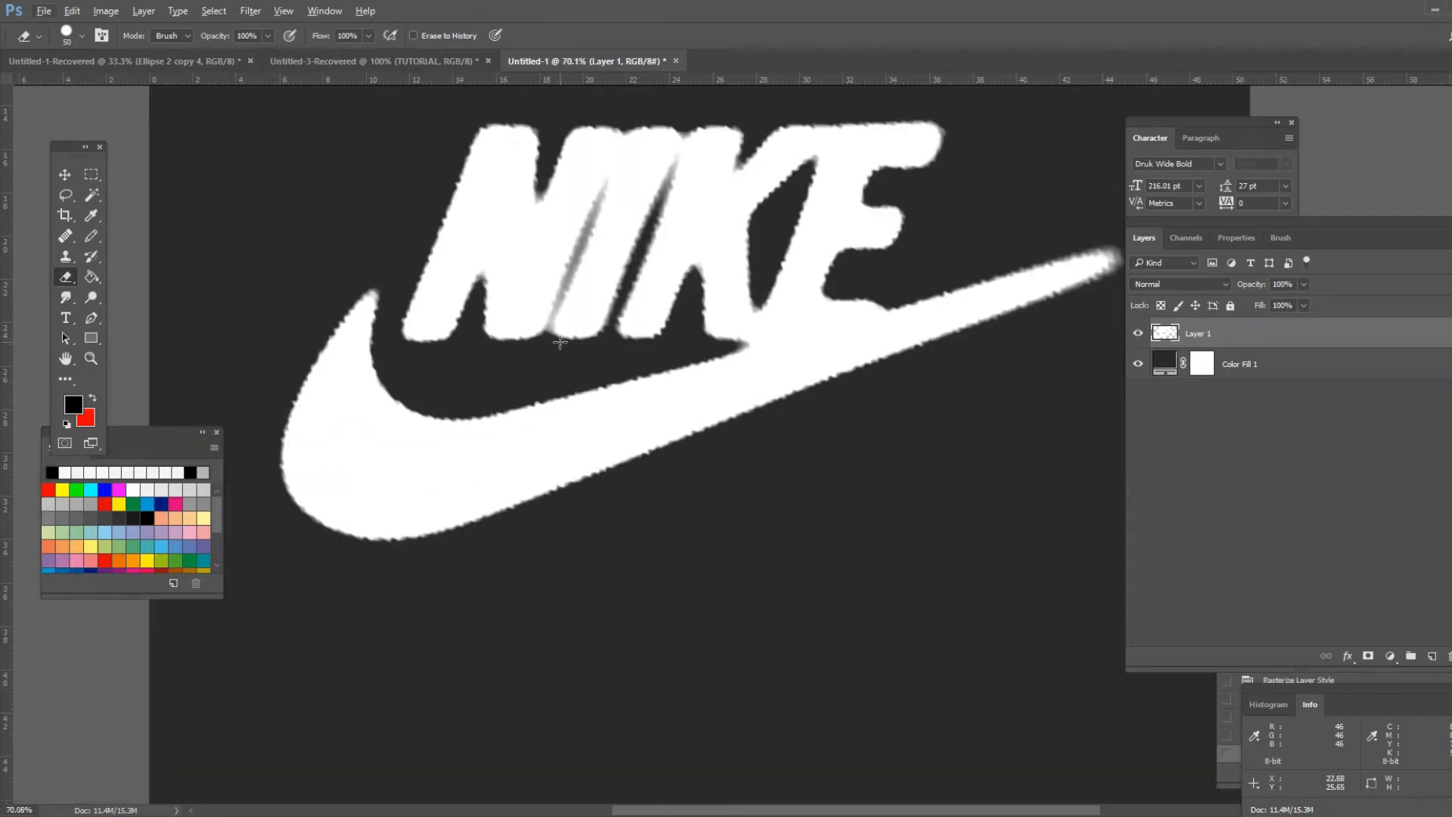
{"action": "left_click", "coordinate": [250, 11]}
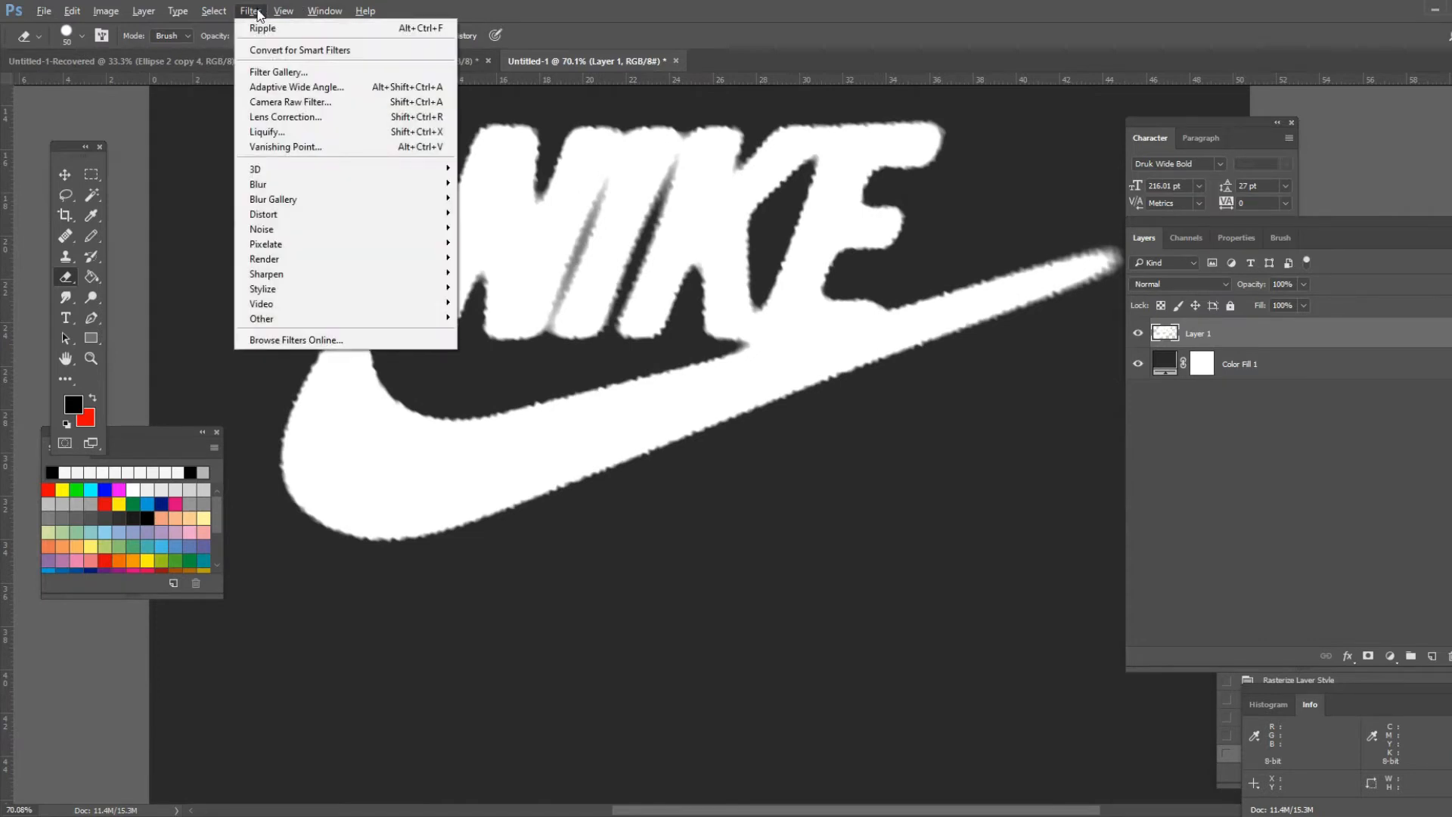
{"action": "left_click", "coordinate": [303, 74]}
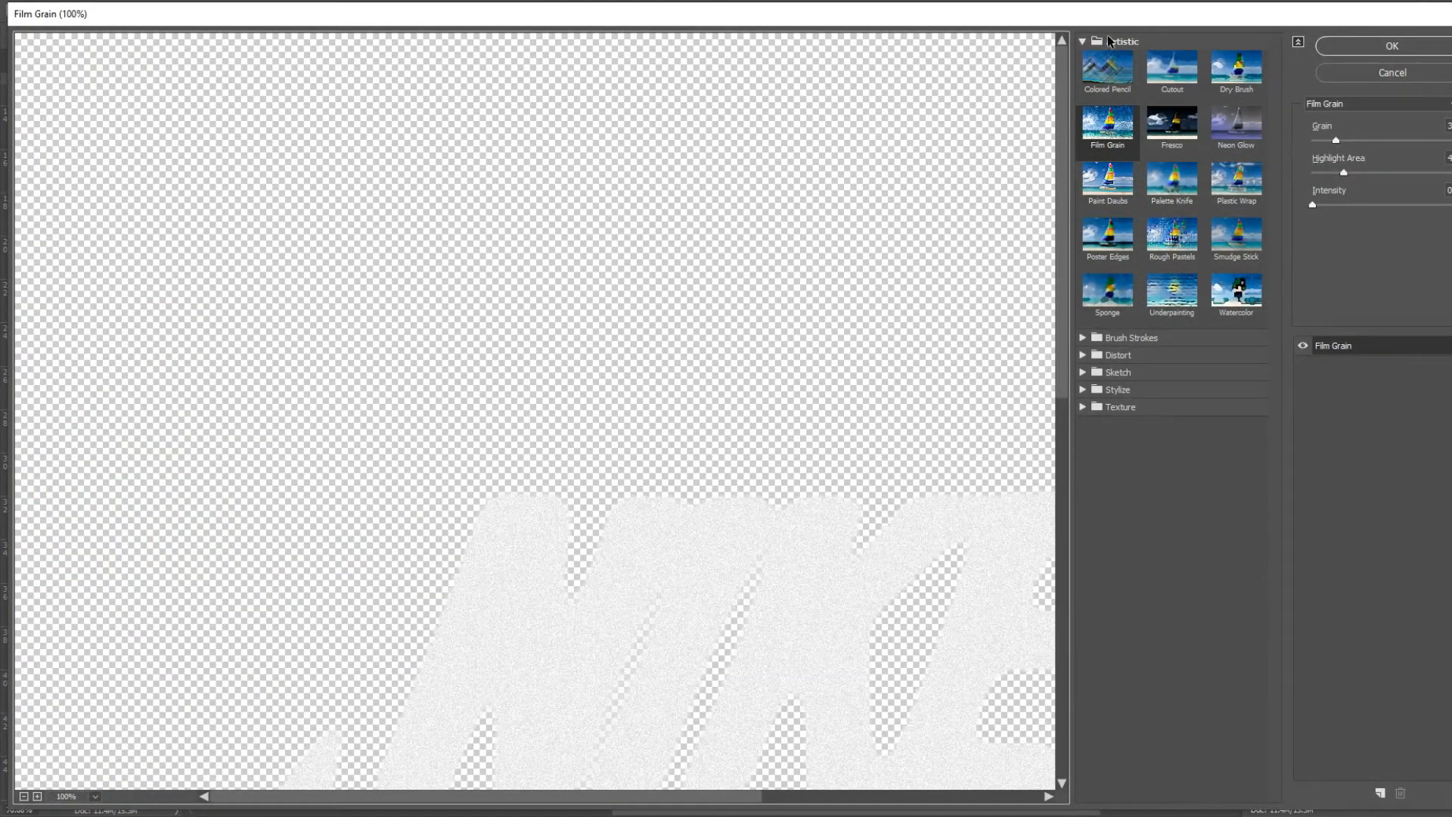
{"action": "left_click", "coordinate": [1109, 140]}
{"action": "scroll", "coordinate": [800, 519], "scroll_direction": "down", "scroll_amount": 3}
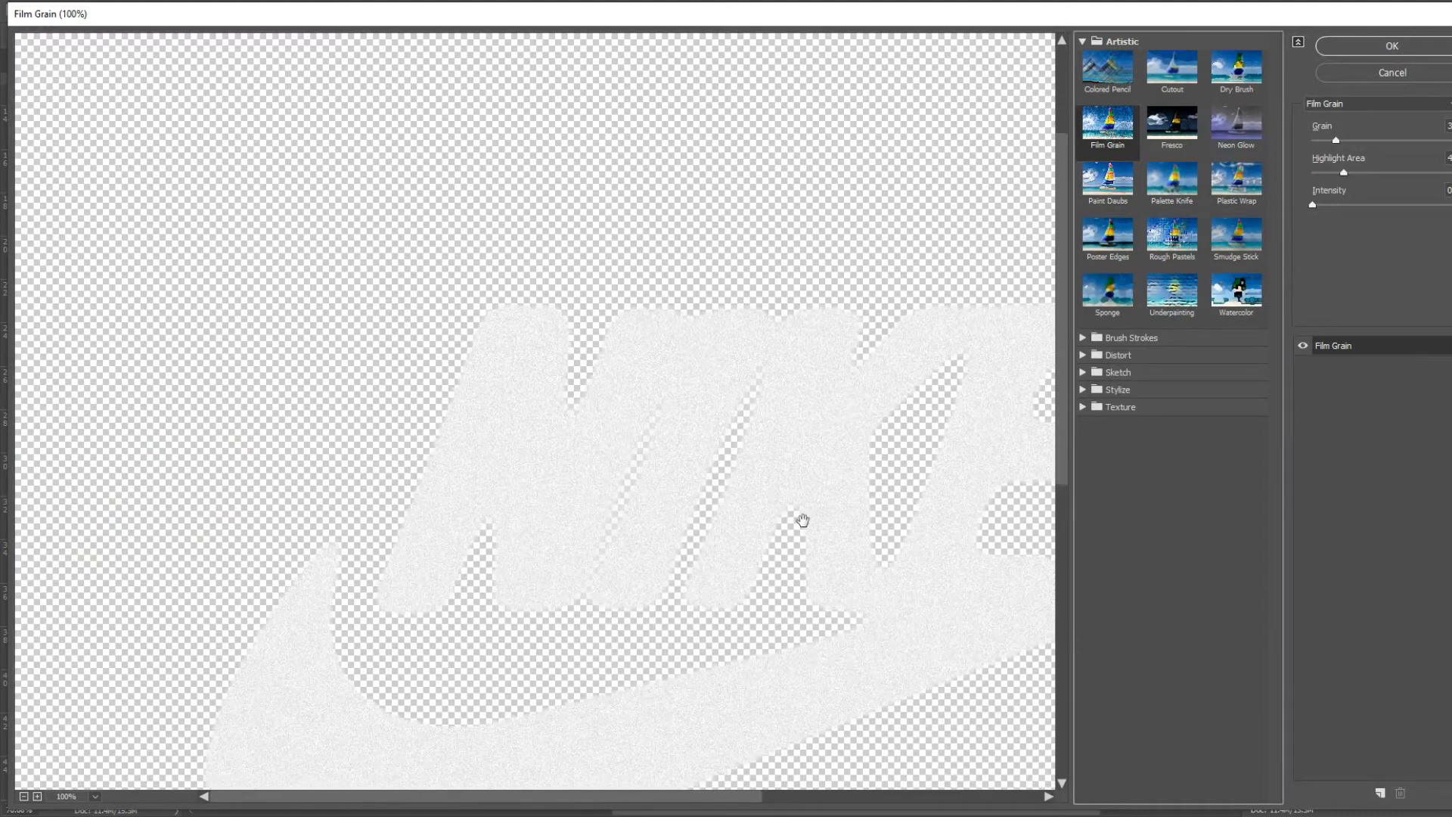
{"action": "left_click_drag", "start_coordinate": [1338, 139], "coordinate": [1437, 141]}
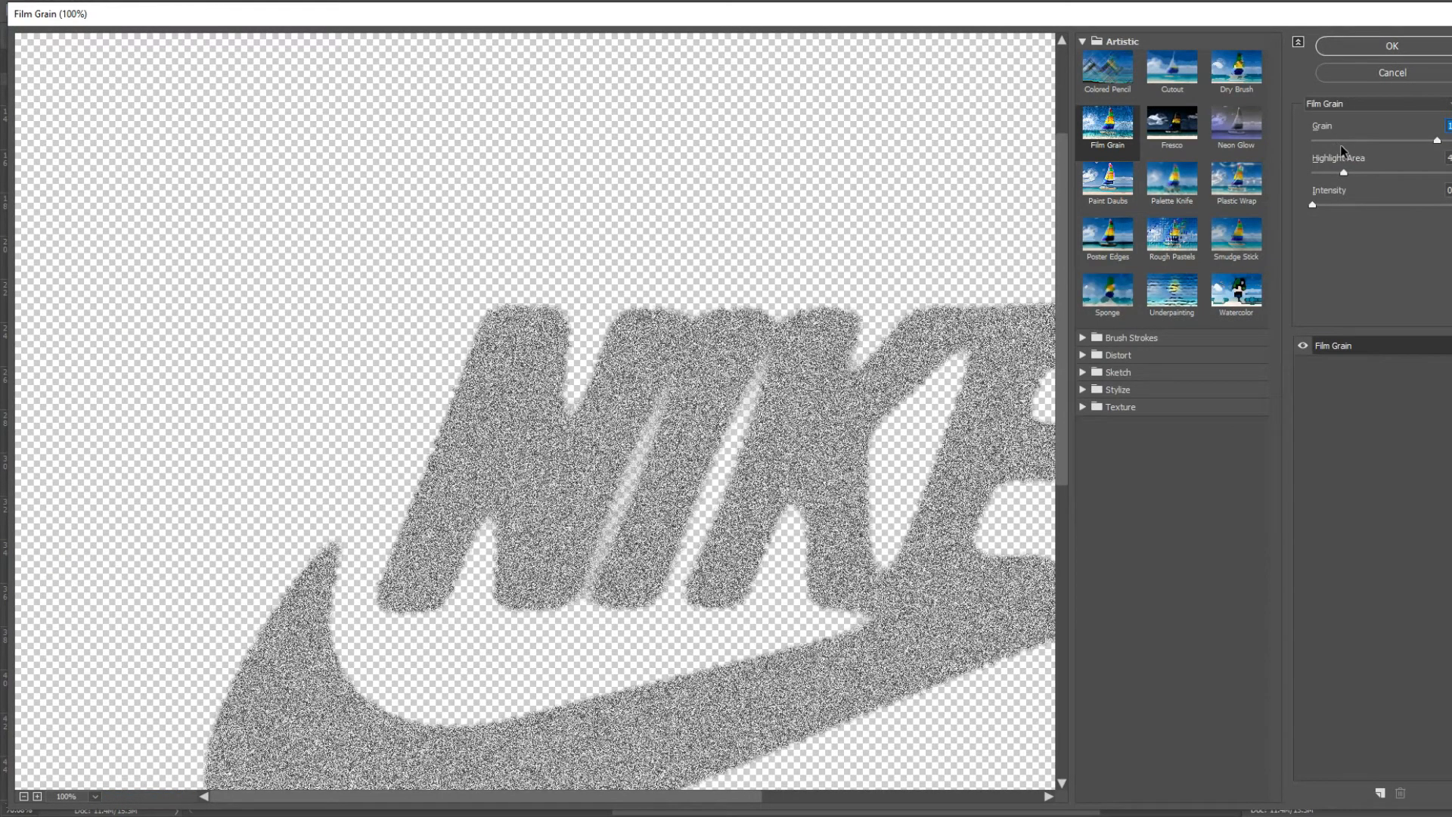
{"action": "left_click", "coordinate": [1334, 142]}
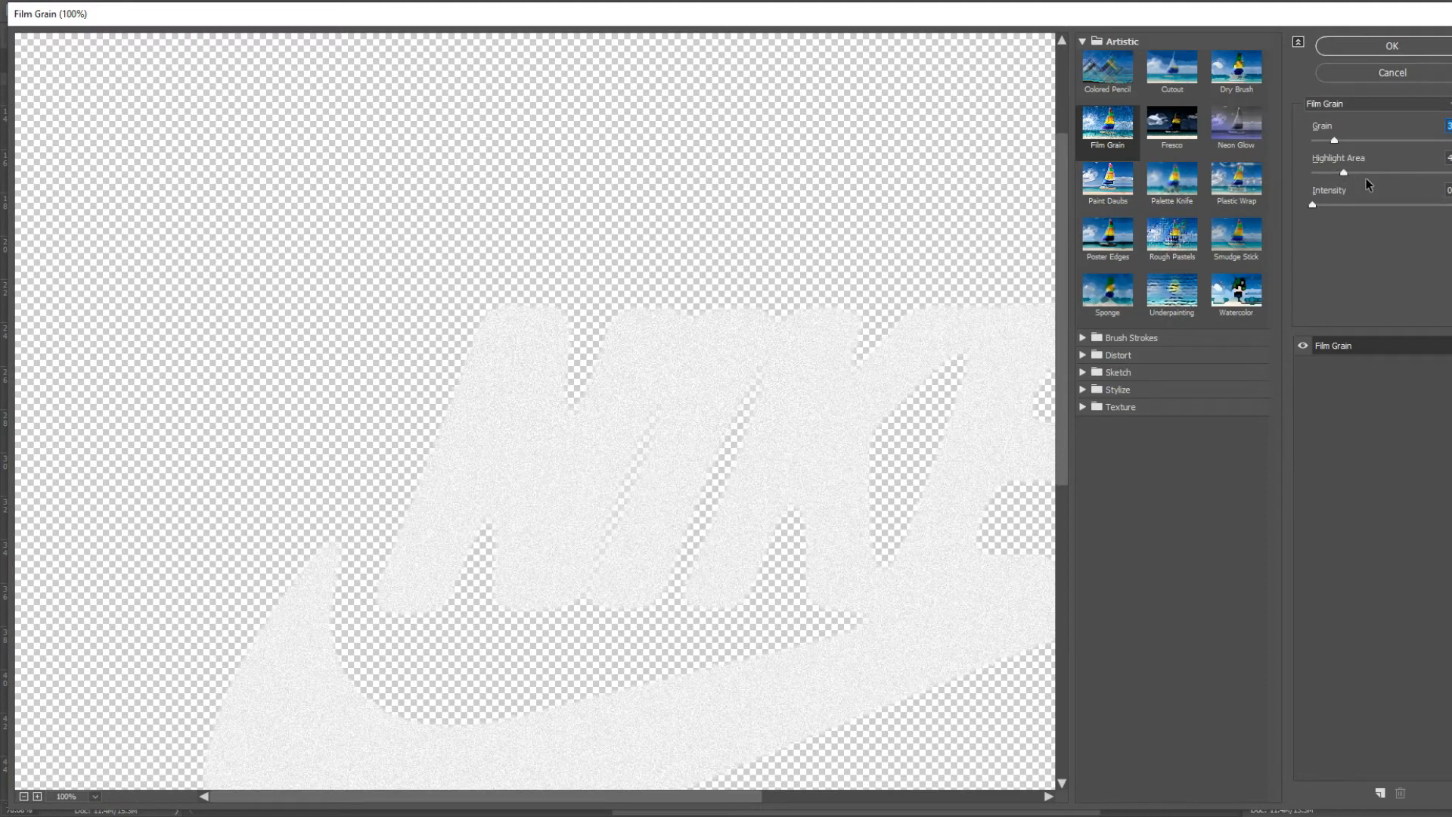
{"action": "left_click", "coordinate": [1357, 47]}
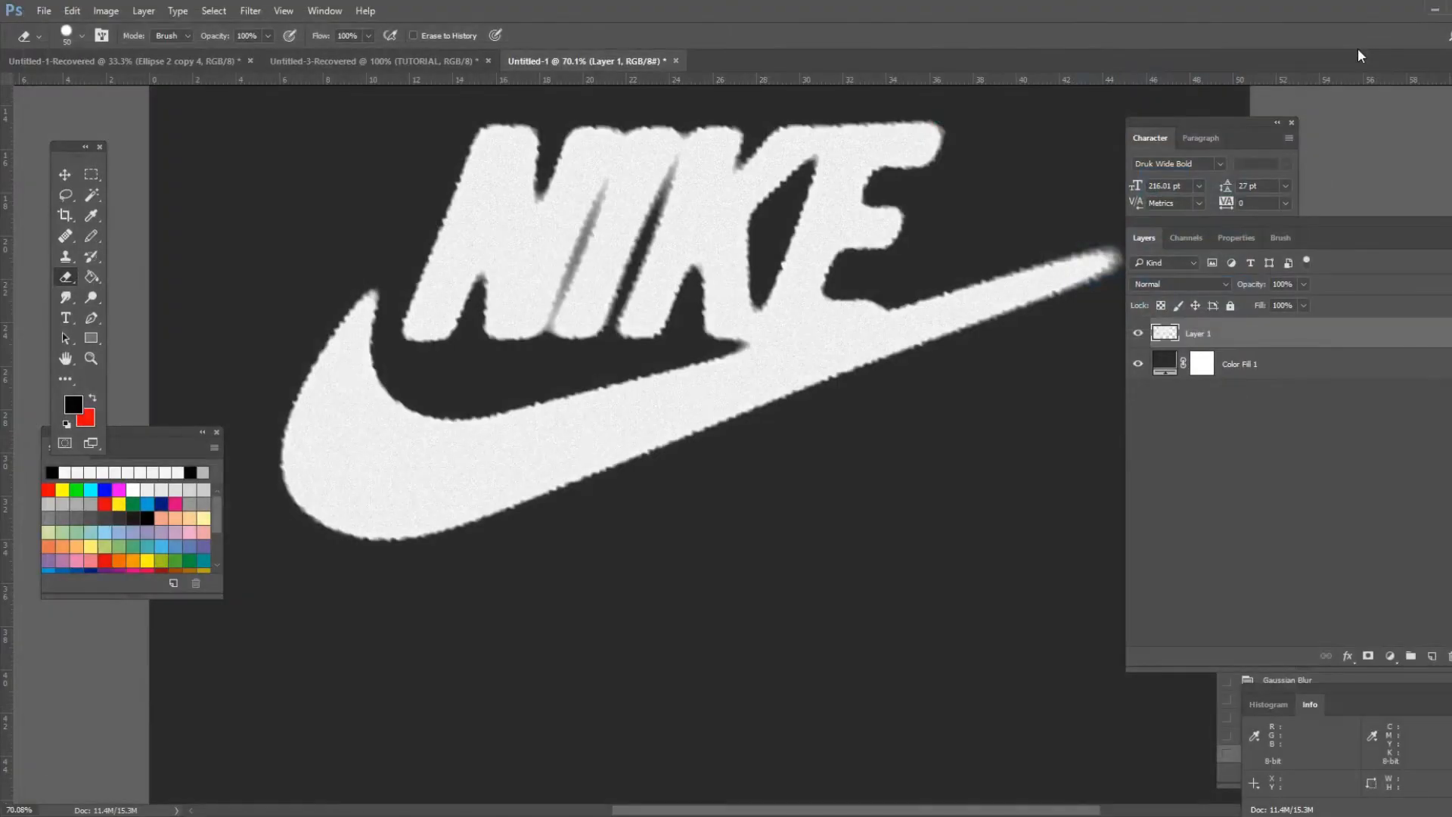
- Open the dust-texture-7-by-PhotoshopSupply image from the textures folder, assigning the working RGB profile
{"action": "scroll", "coordinate": [664, 305], "scroll_direction": "up", "scroll_amount": 3}
{"action": "scroll", "coordinate": [664, 305], "scroll_direction": "up", "scroll_amount": 8}
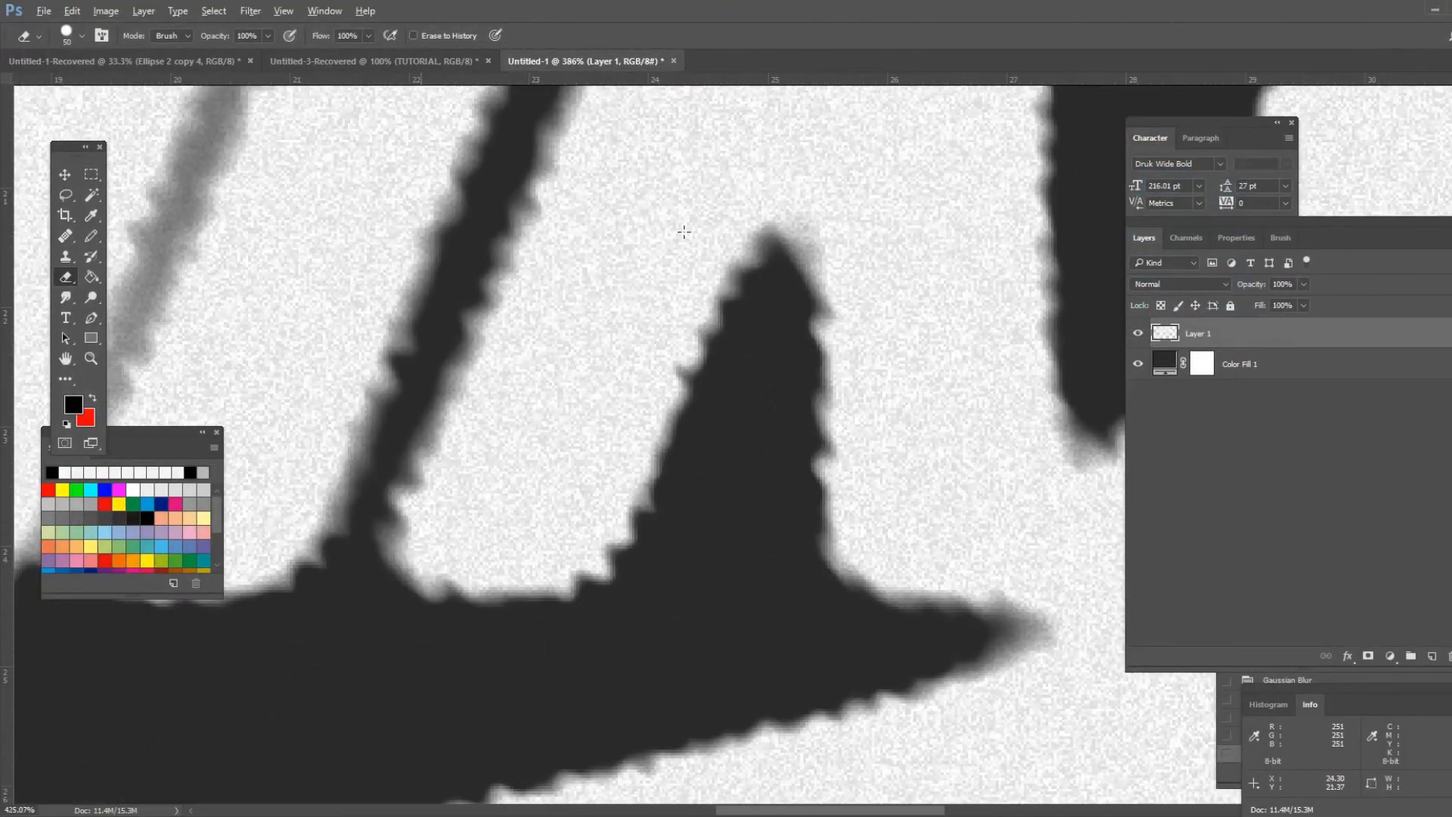
{"action": "scroll", "coordinate": [719, 244], "scroll_direction": "down", "scroll_amount": 2}
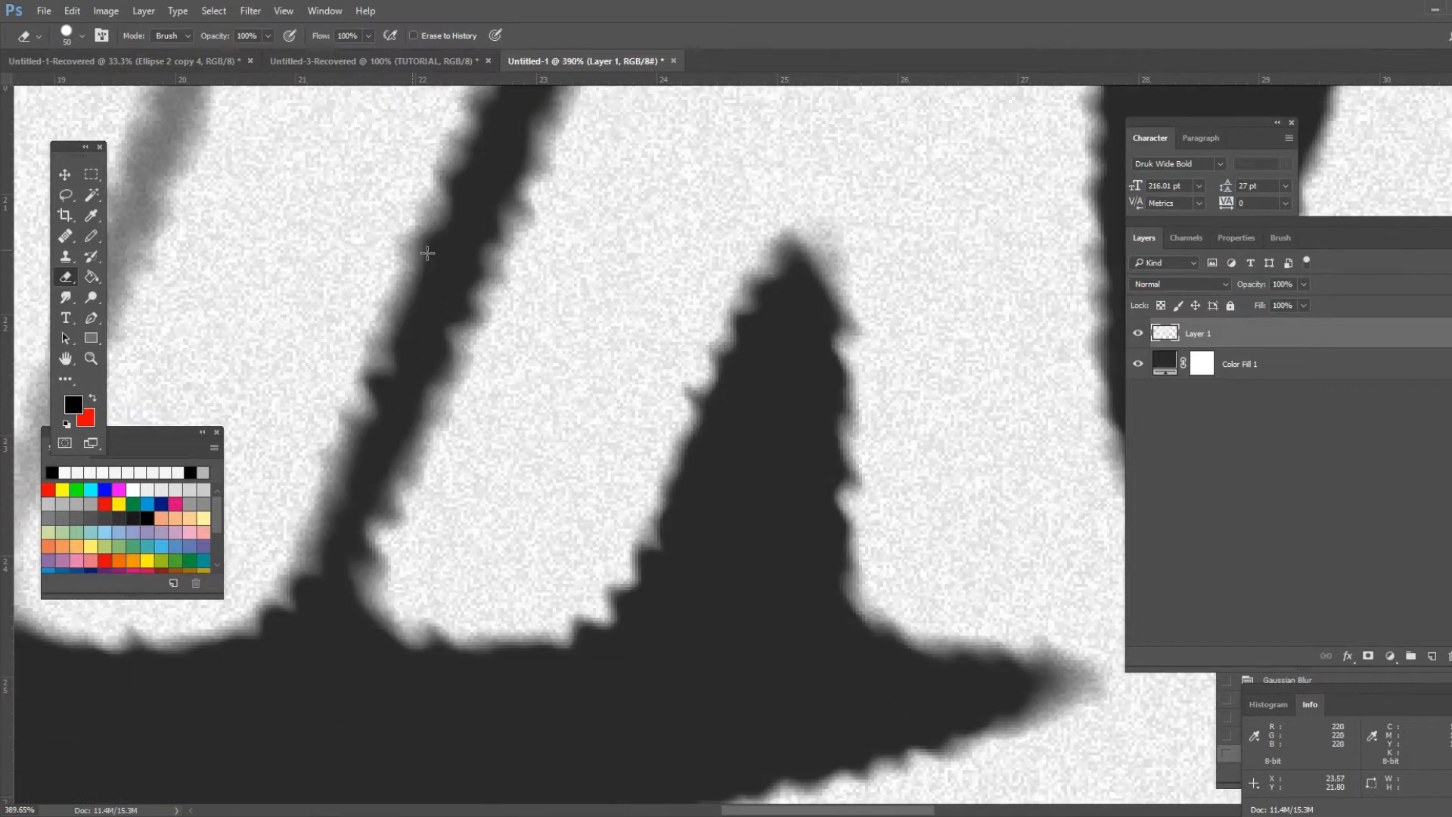
{"action": "scroll", "coordinate": [679, 257], "scroll_direction": "down", "scroll_amount": 3}
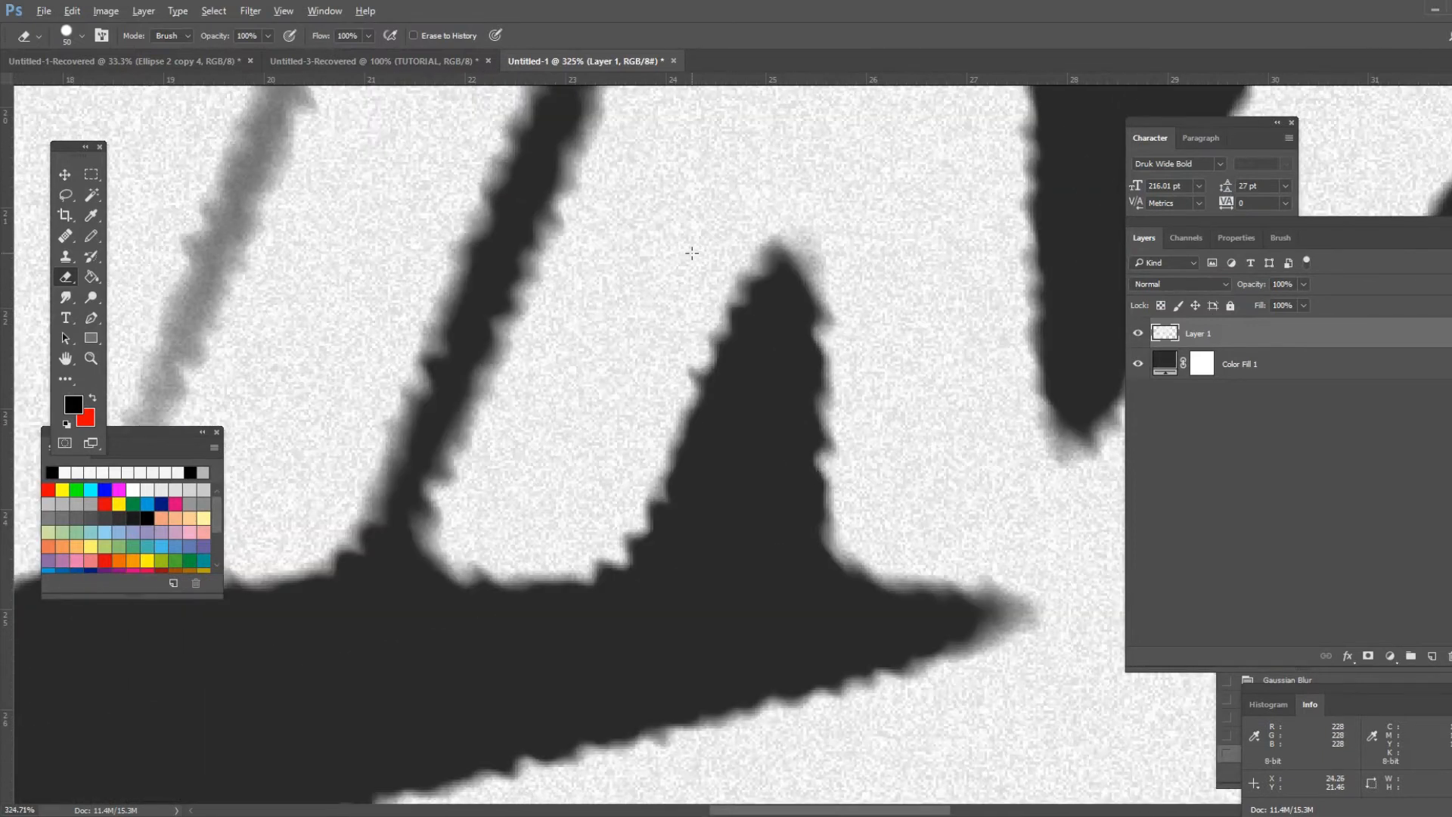
{"action": "scroll", "coordinate": [691, 254], "scroll_direction": "down", "scroll_amount": 3}
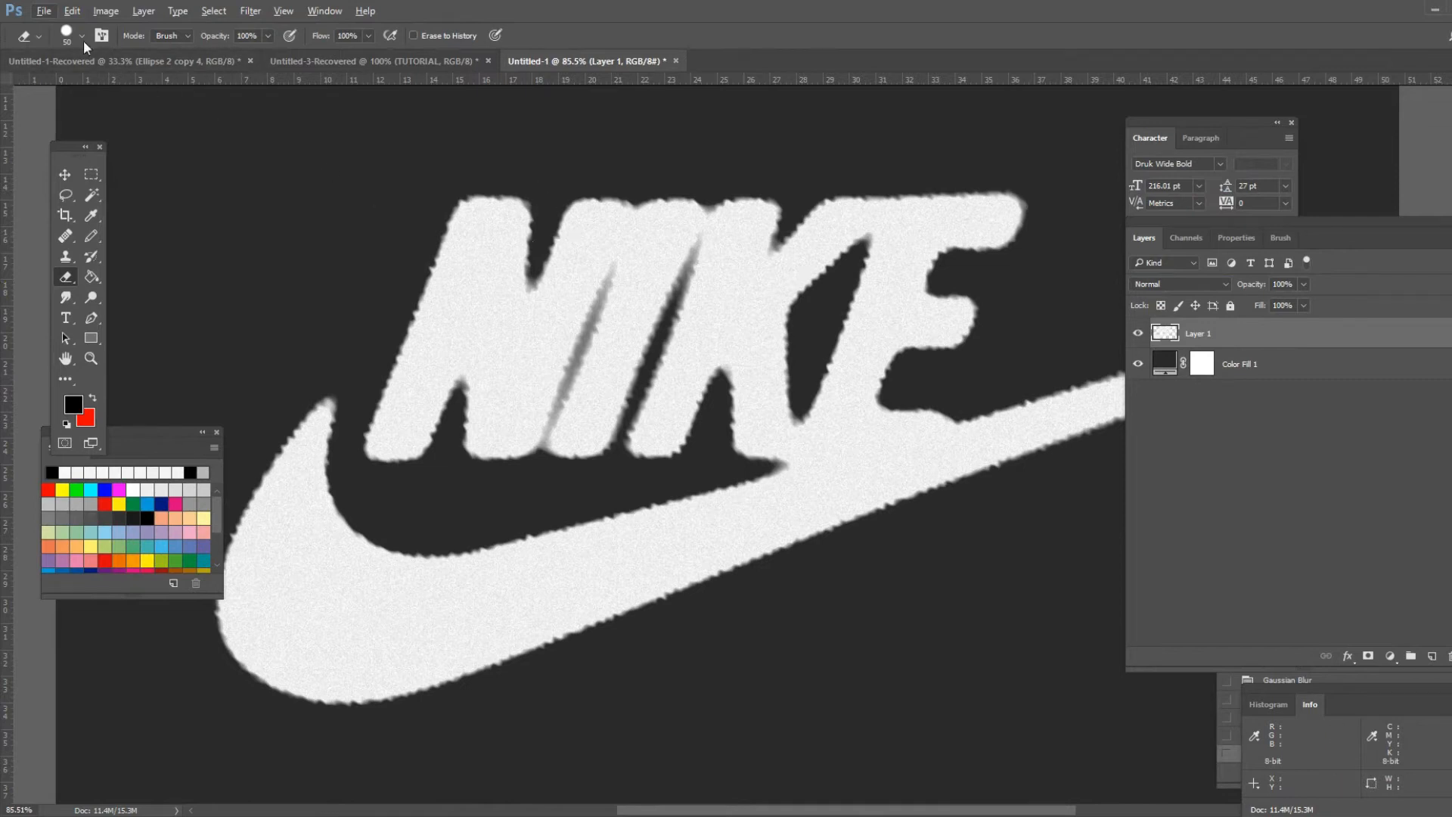
{"action": "left_click", "coordinate": [44, 11]}
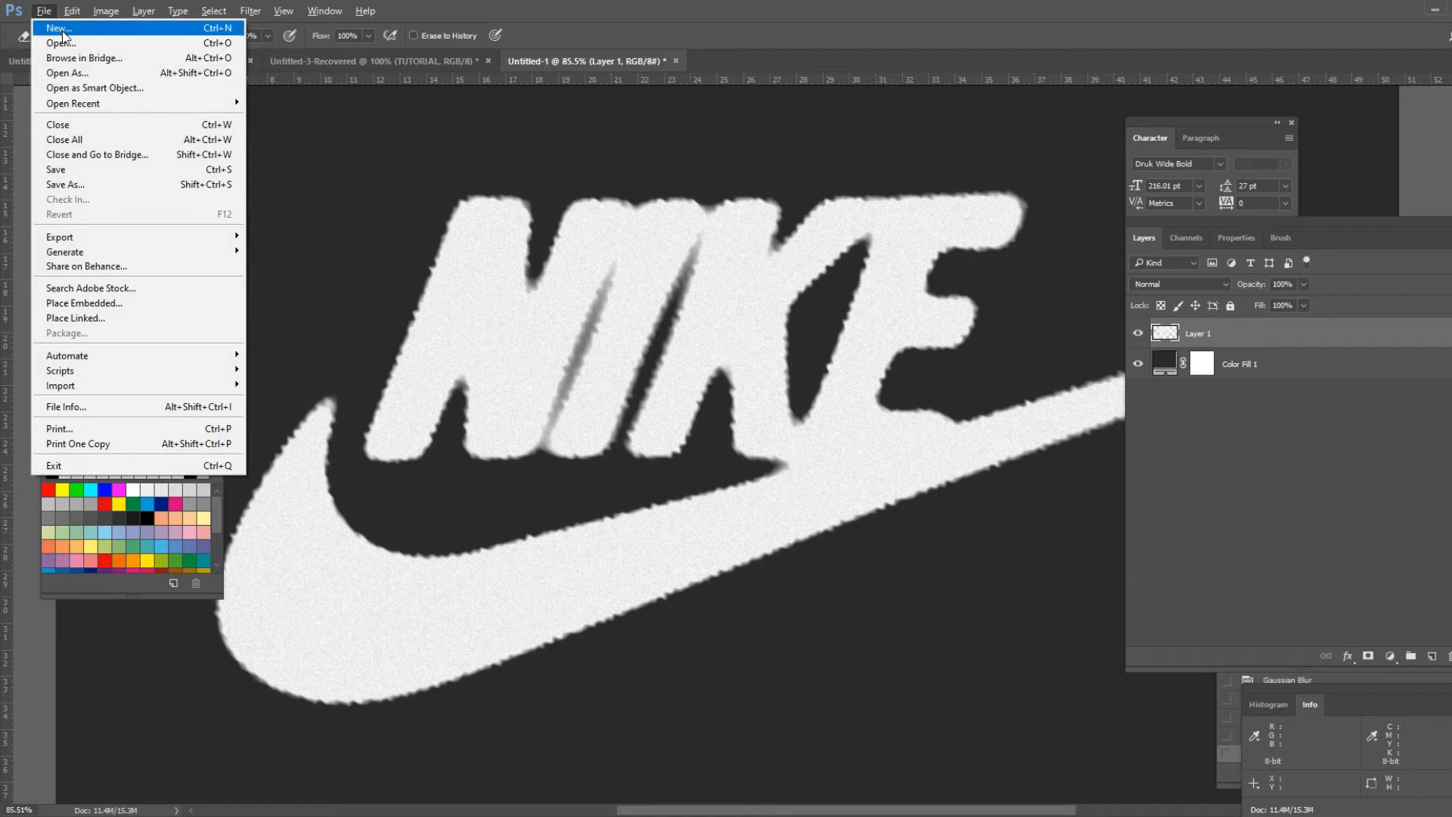
{"action": "left_click", "coordinate": [65, 43]}
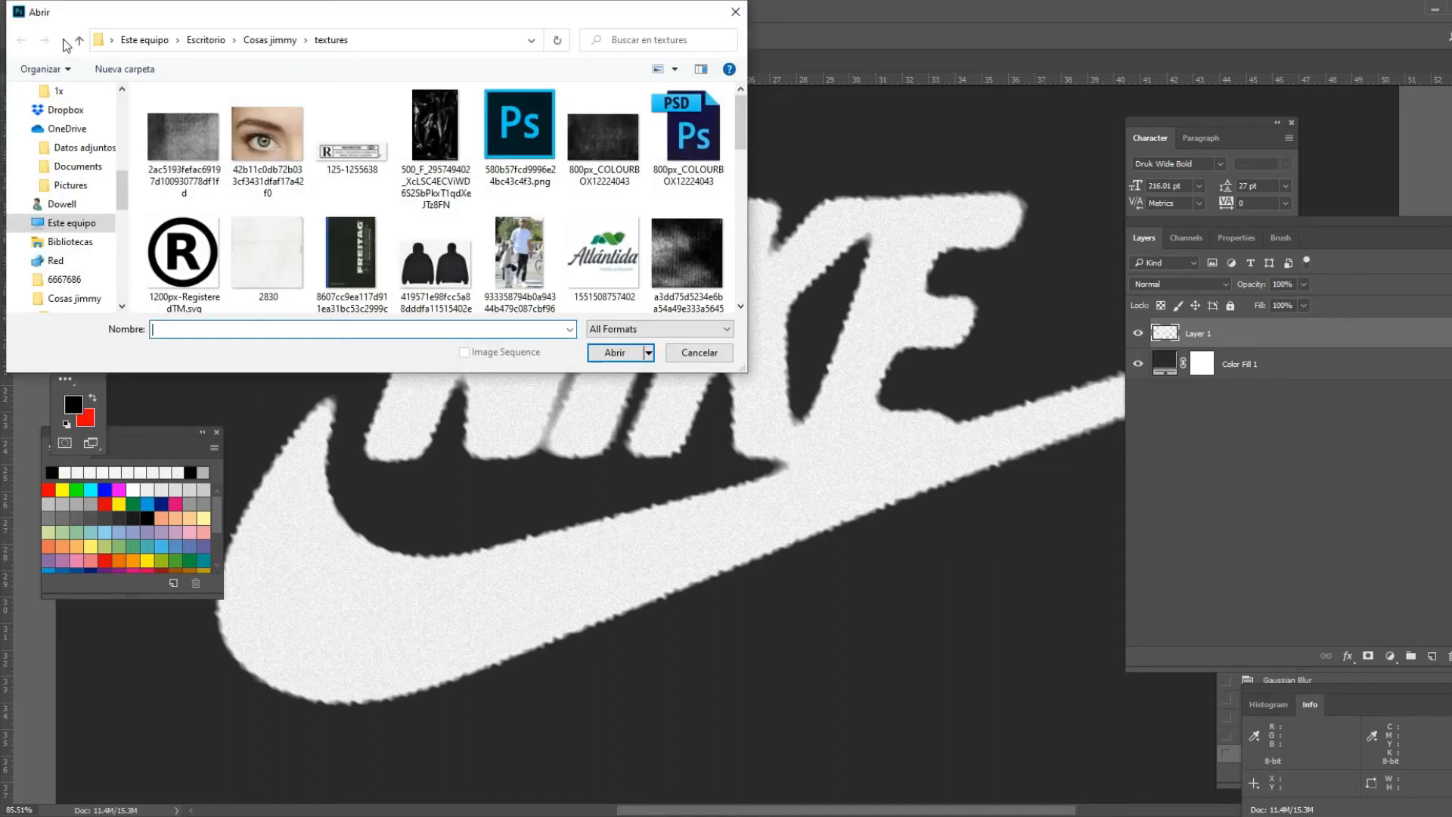
{"action": "scroll", "coordinate": [719, 284], "scroll_direction": "down", "scroll_amount": 3}
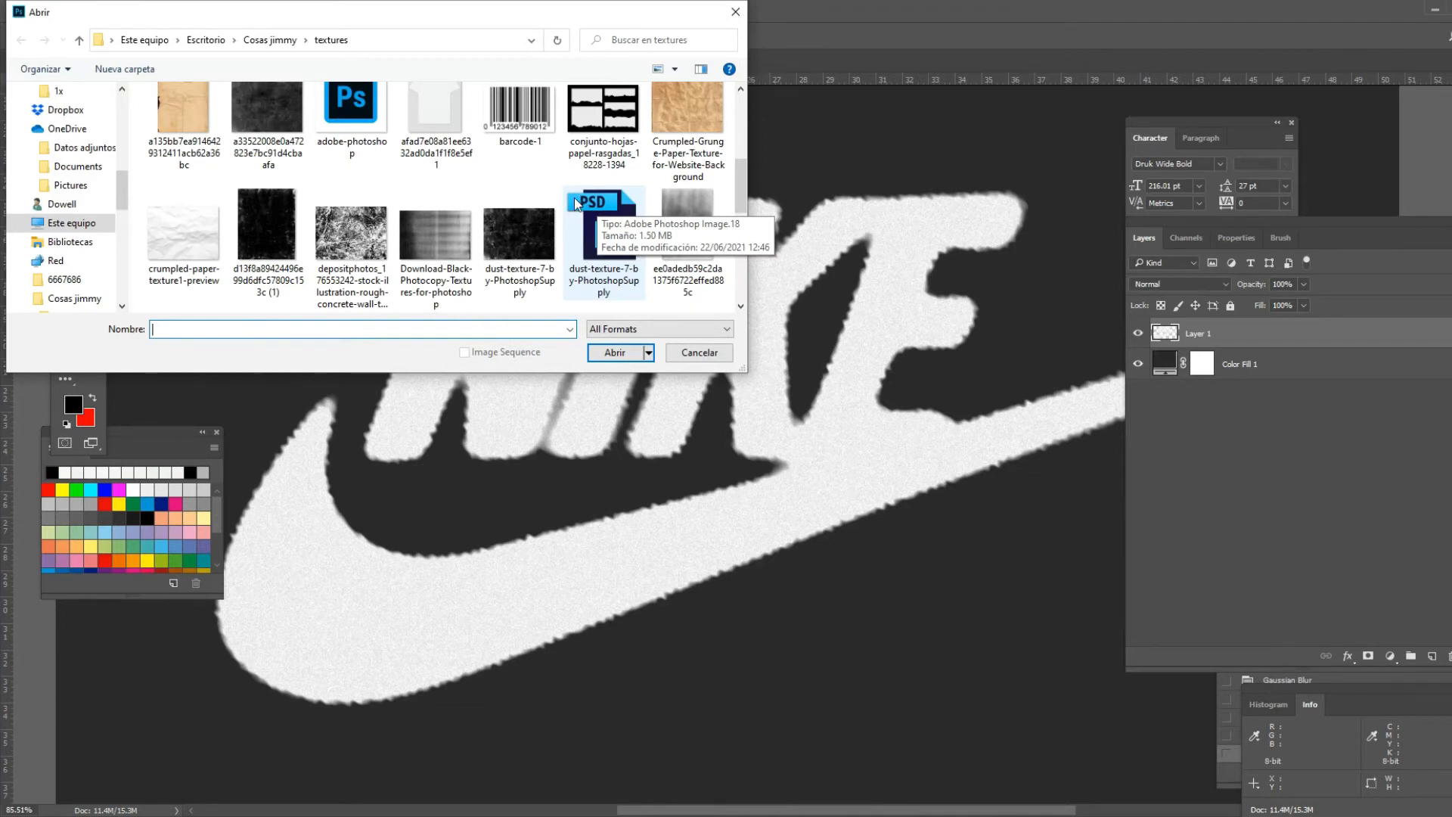
{"action": "scroll", "coordinate": [576, 204], "scroll_direction": "up", "scroll_amount": 1}
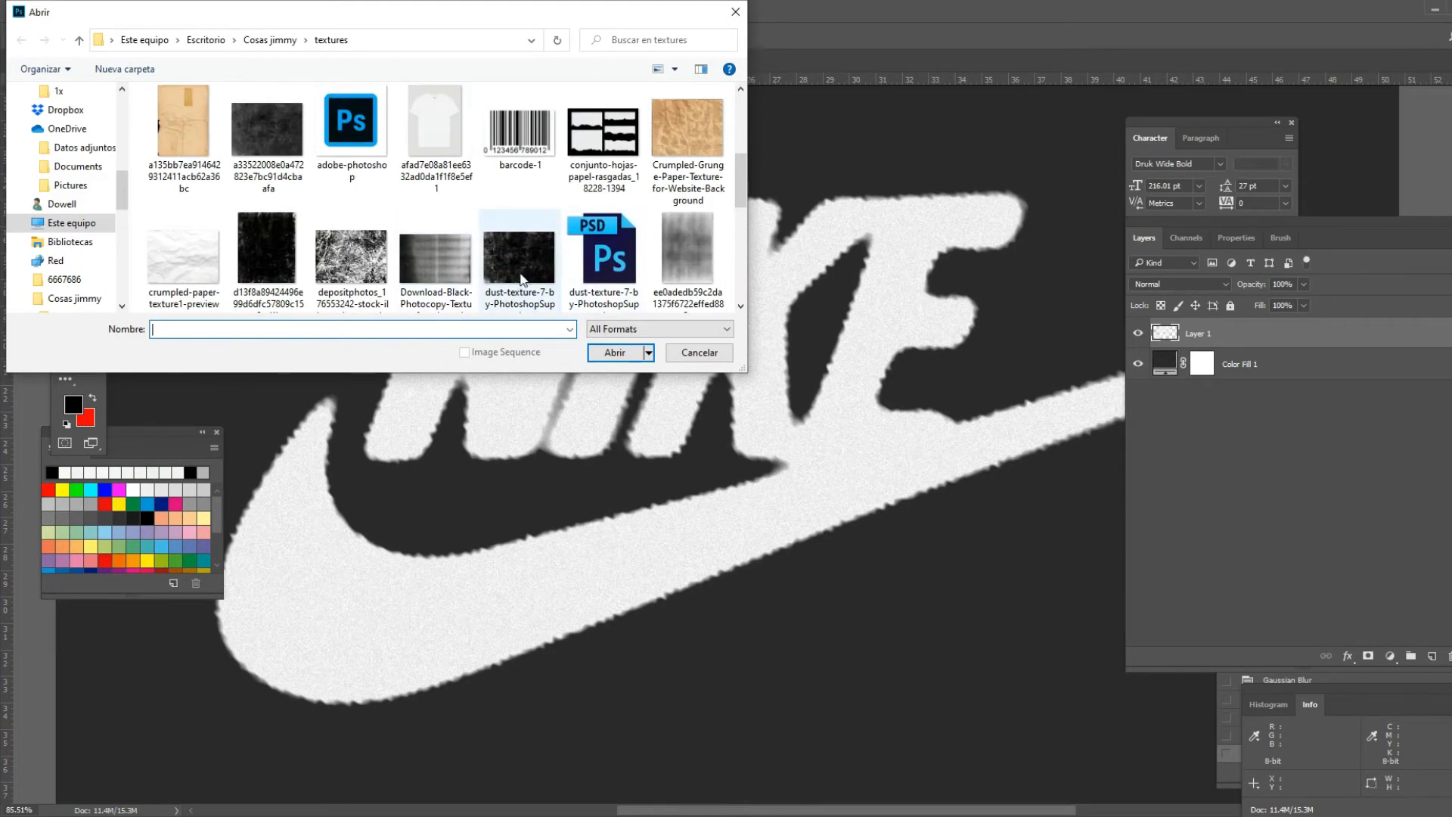
{"action": "double_click", "coordinate": [516, 265]}
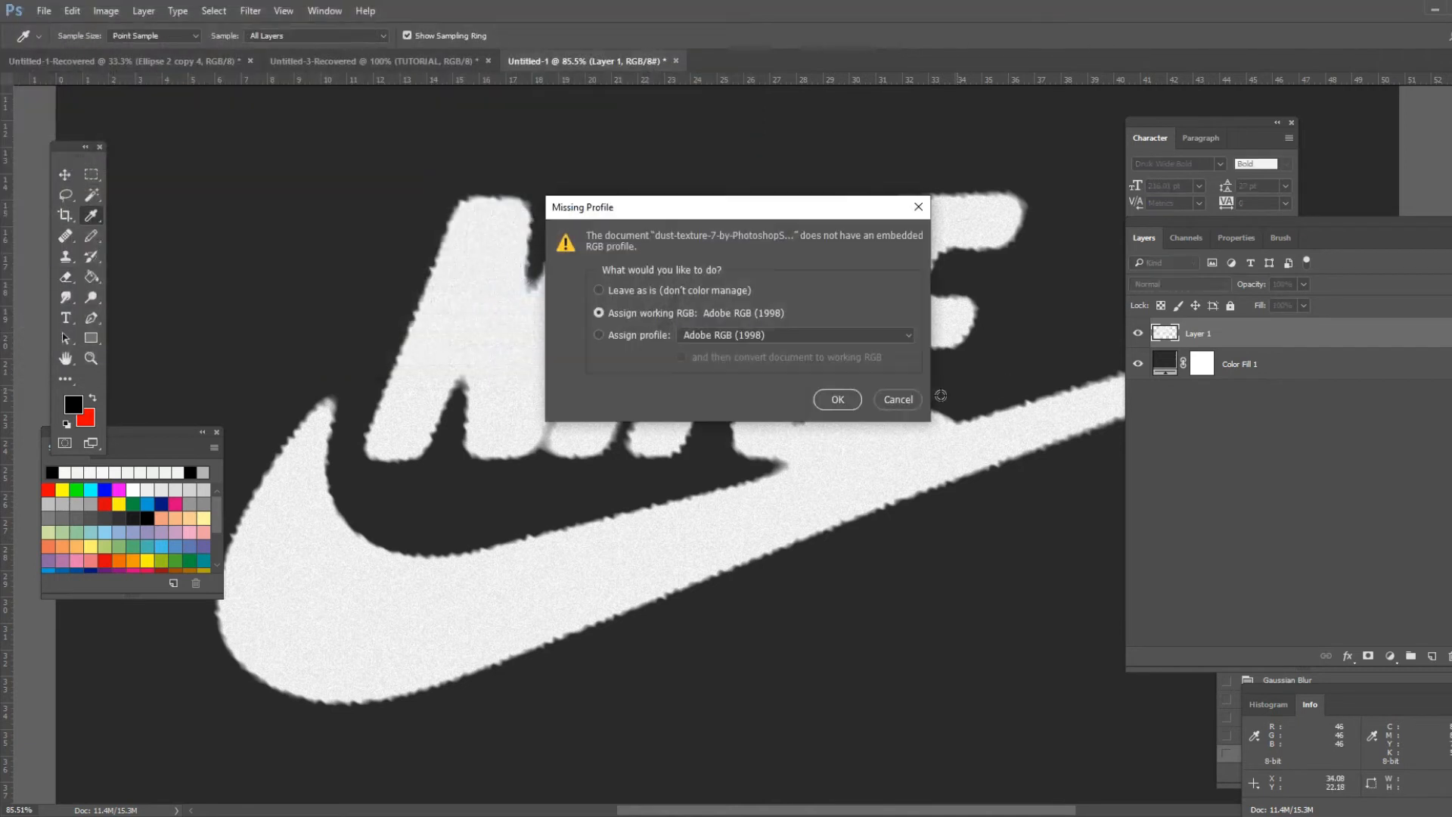
{"action": "left_click", "coordinate": [857, 402]}
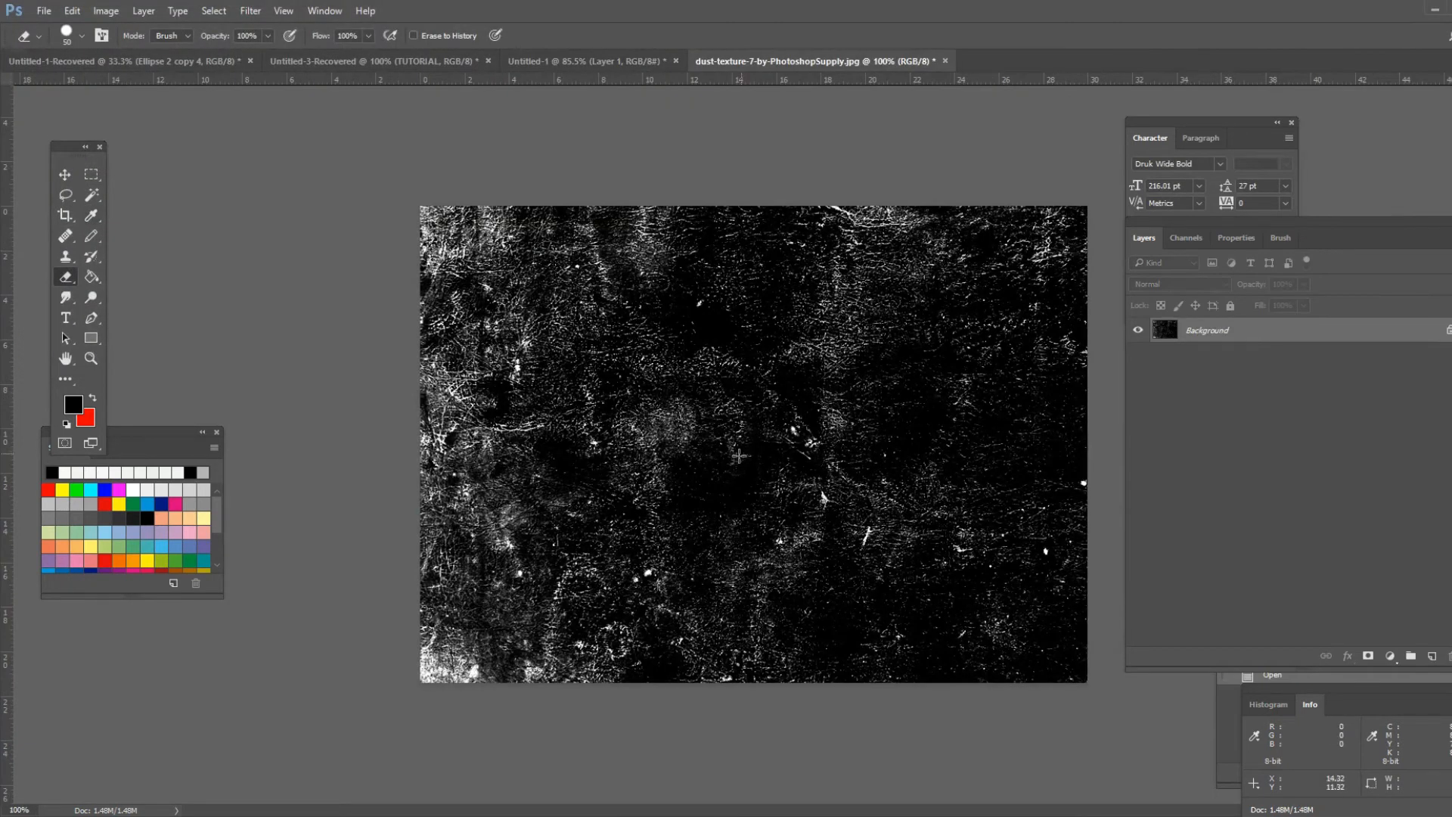
- Save the dust texture as a Photoshop PSD file named TEXTURE in the textures folder
{"action": "scroll", "coordinate": [751, 446], "scroll_direction": "up", "scroll_amount": 5}
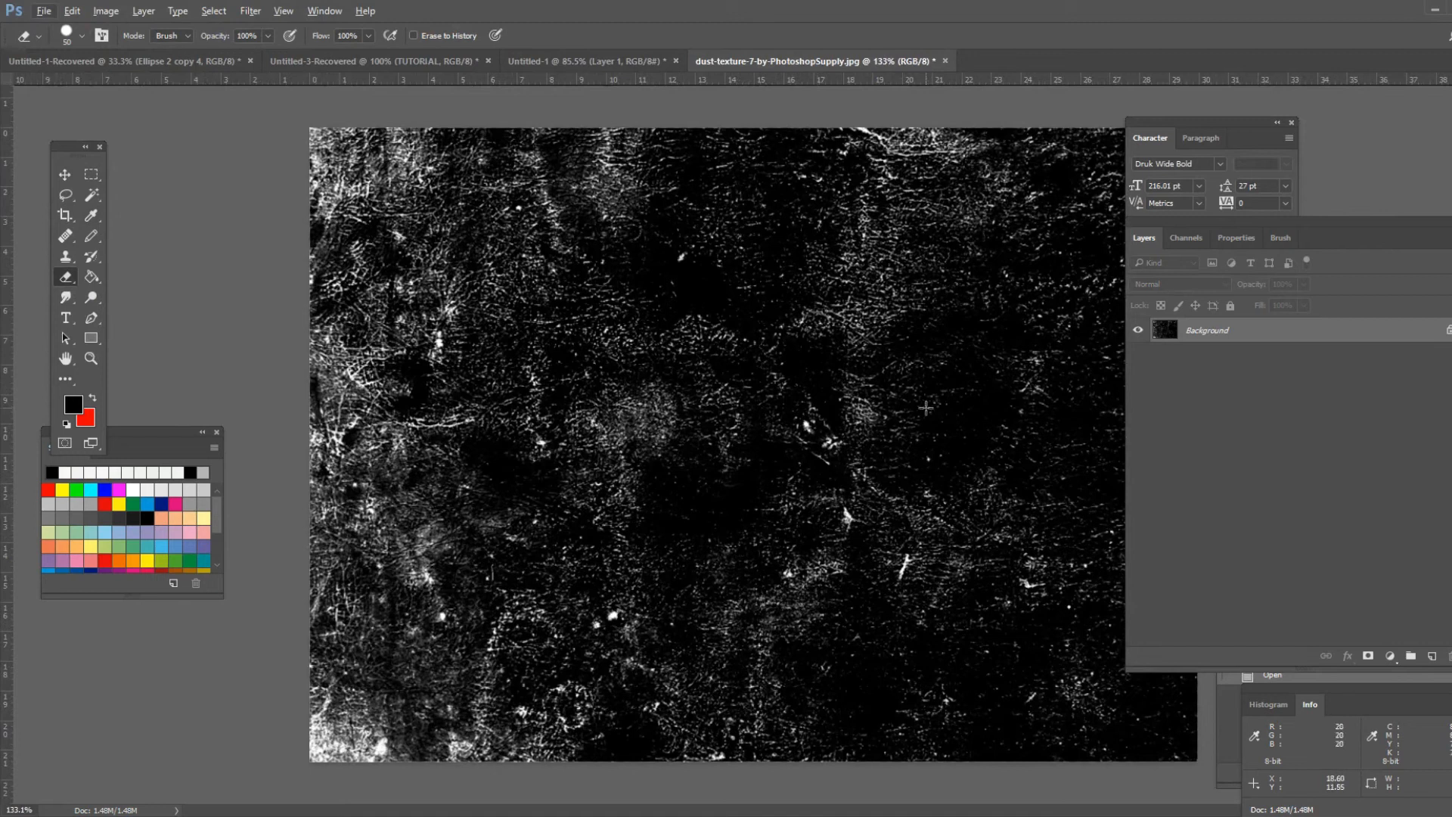
{"action": "left_click", "coordinate": [51, 13]}
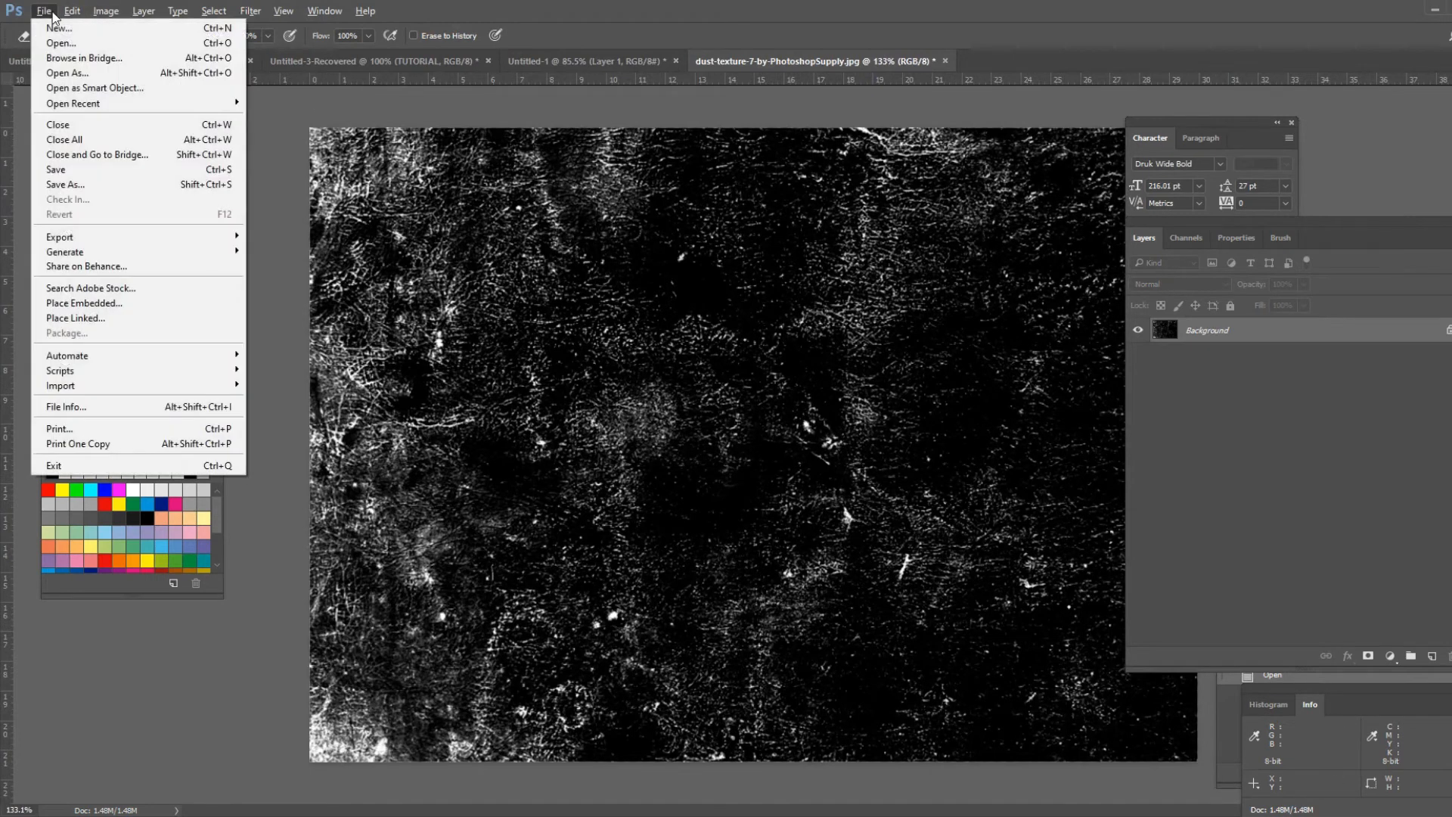
{"action": "left_click", "coordinate": [179, 184]}
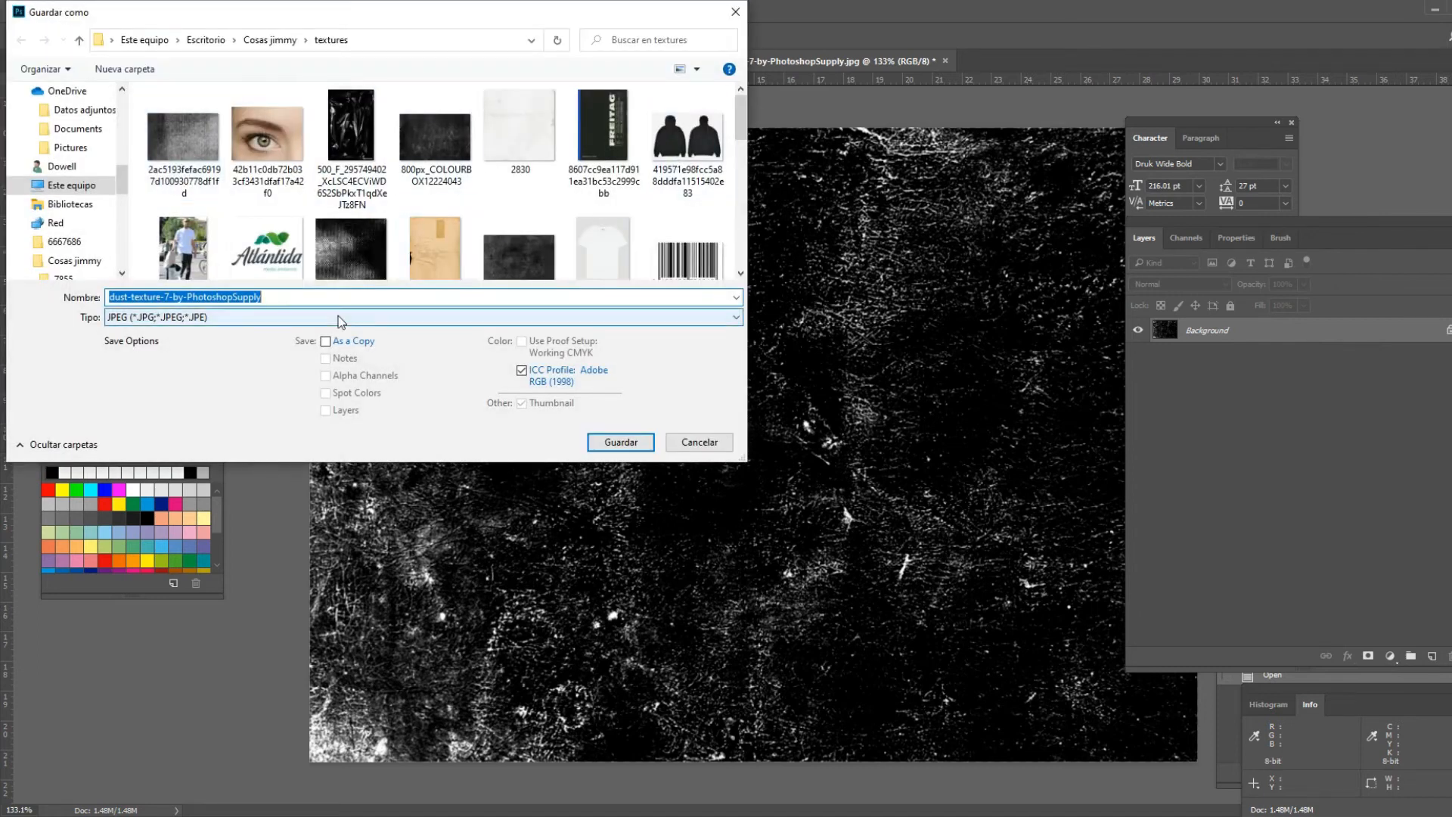
{"action": "type", "text": "TEXTURE"}
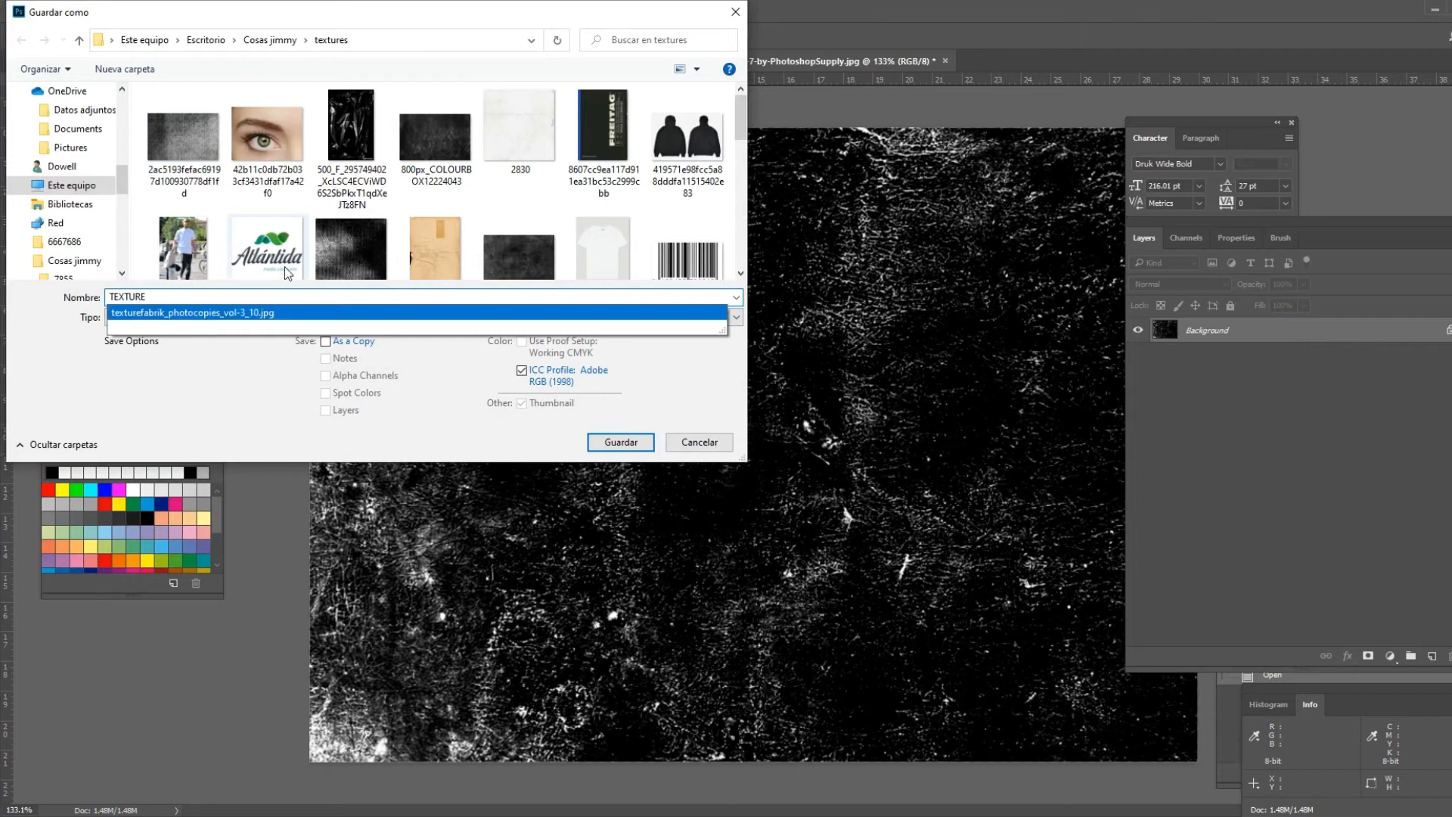
{"action": "left_click", "coordinate": [197, 406]}
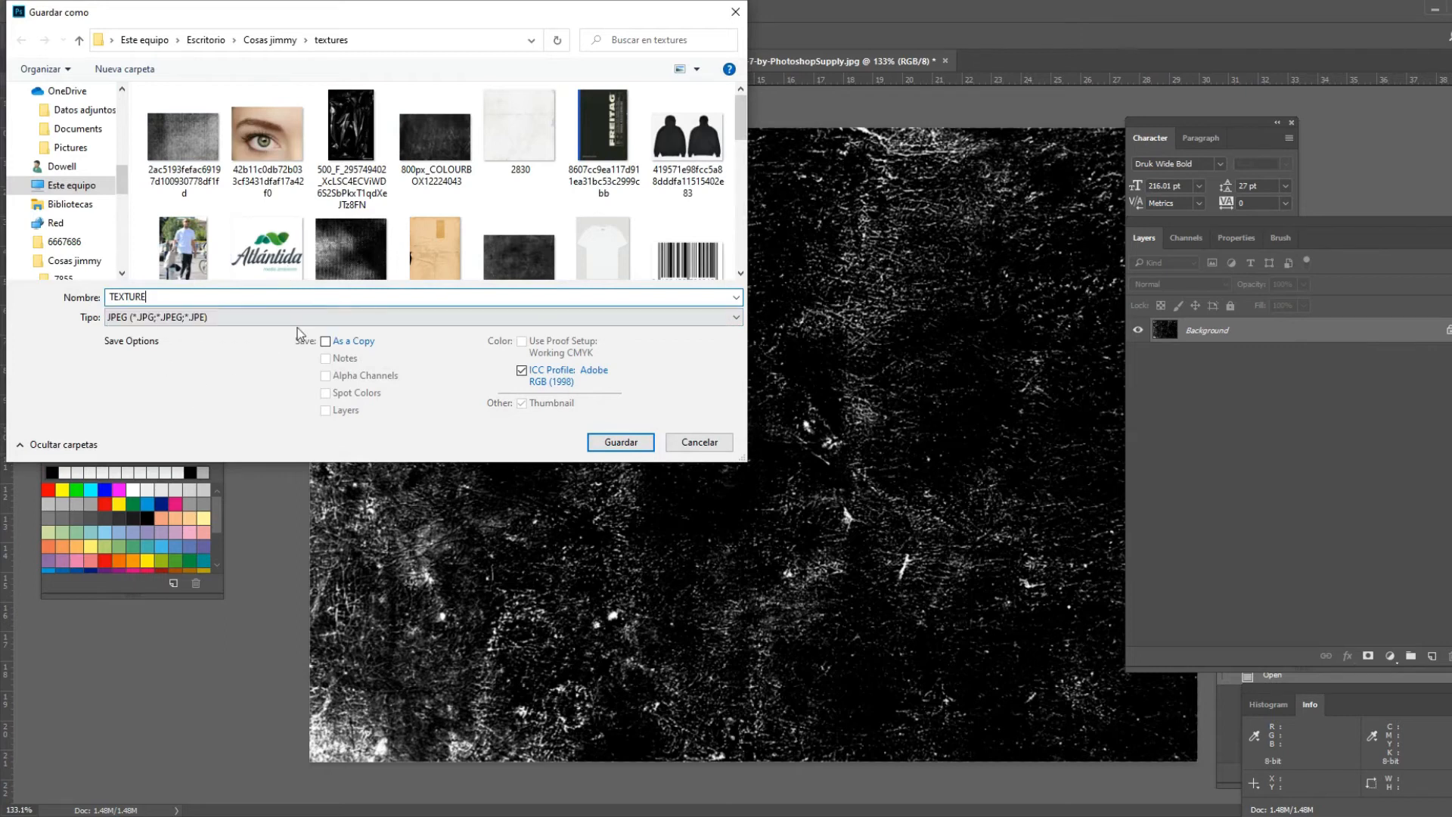
{"action": "left_click", "coordinate": [190, 318]}
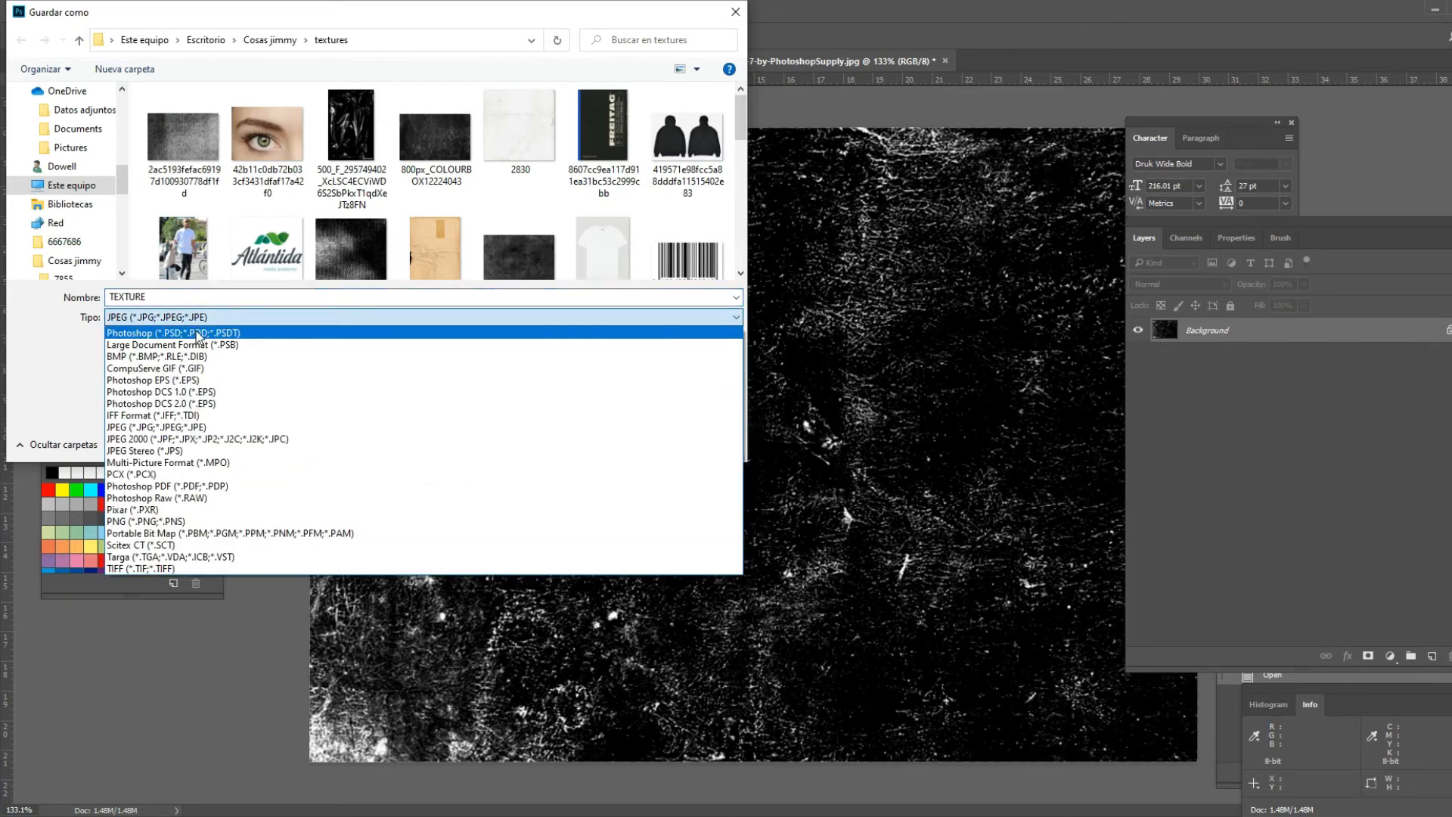
{"action": "left_click", "coordinate": [196, 333]}
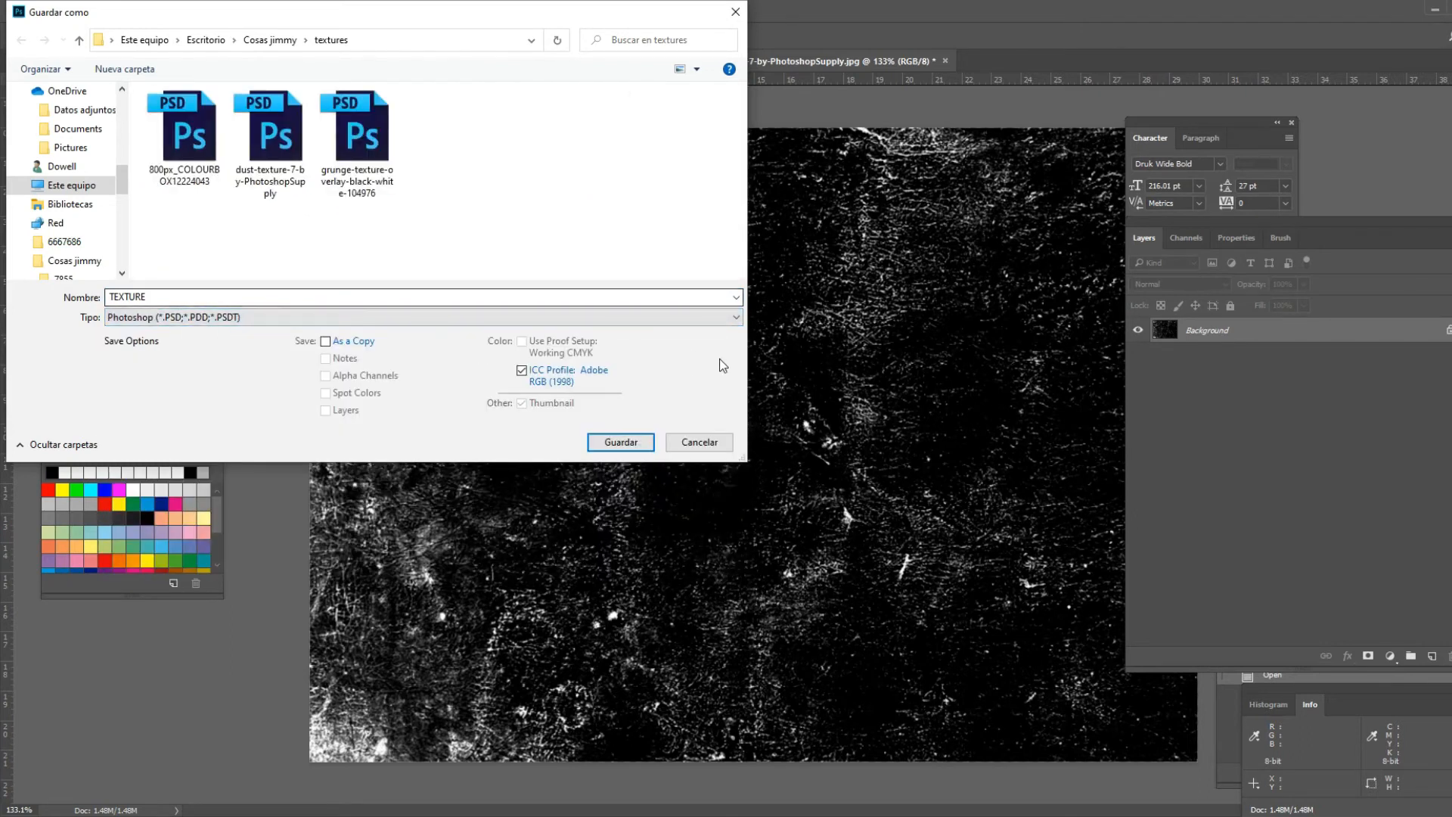
{"action": "left_click", "coordinate": [630, 439]}
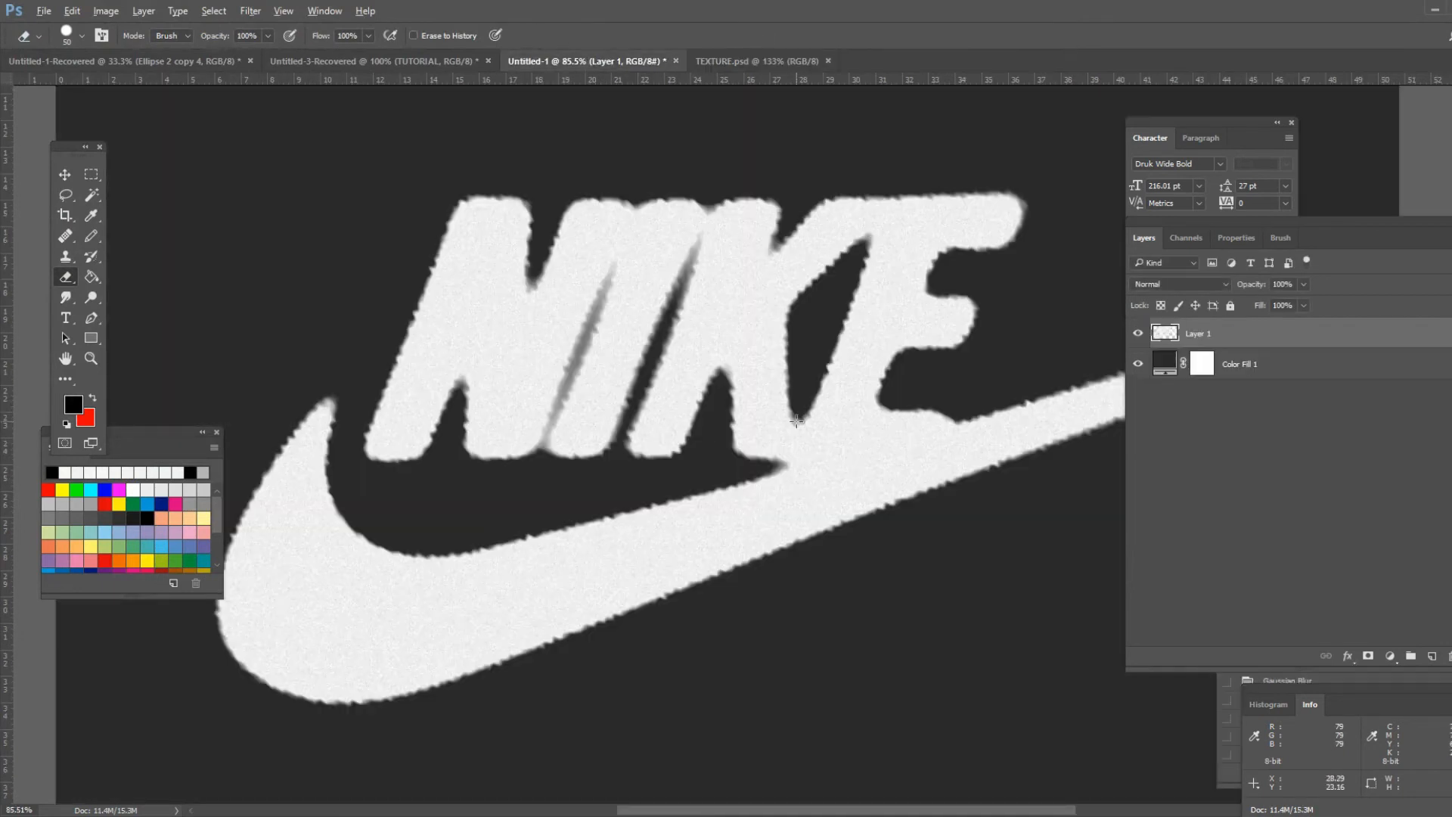
- Apply a Displace filter to the logo with horizontal and vertical scale 10, using TEXTURE as the displacement map
{"action": "scroll", "coordinate": [796, 422], "scroll_direction": "down", "scroll_amount": 3}
{"action": "scroll", "coordinate": [794, 422], "scroll_direction": "up", "scroll_amount": 2}
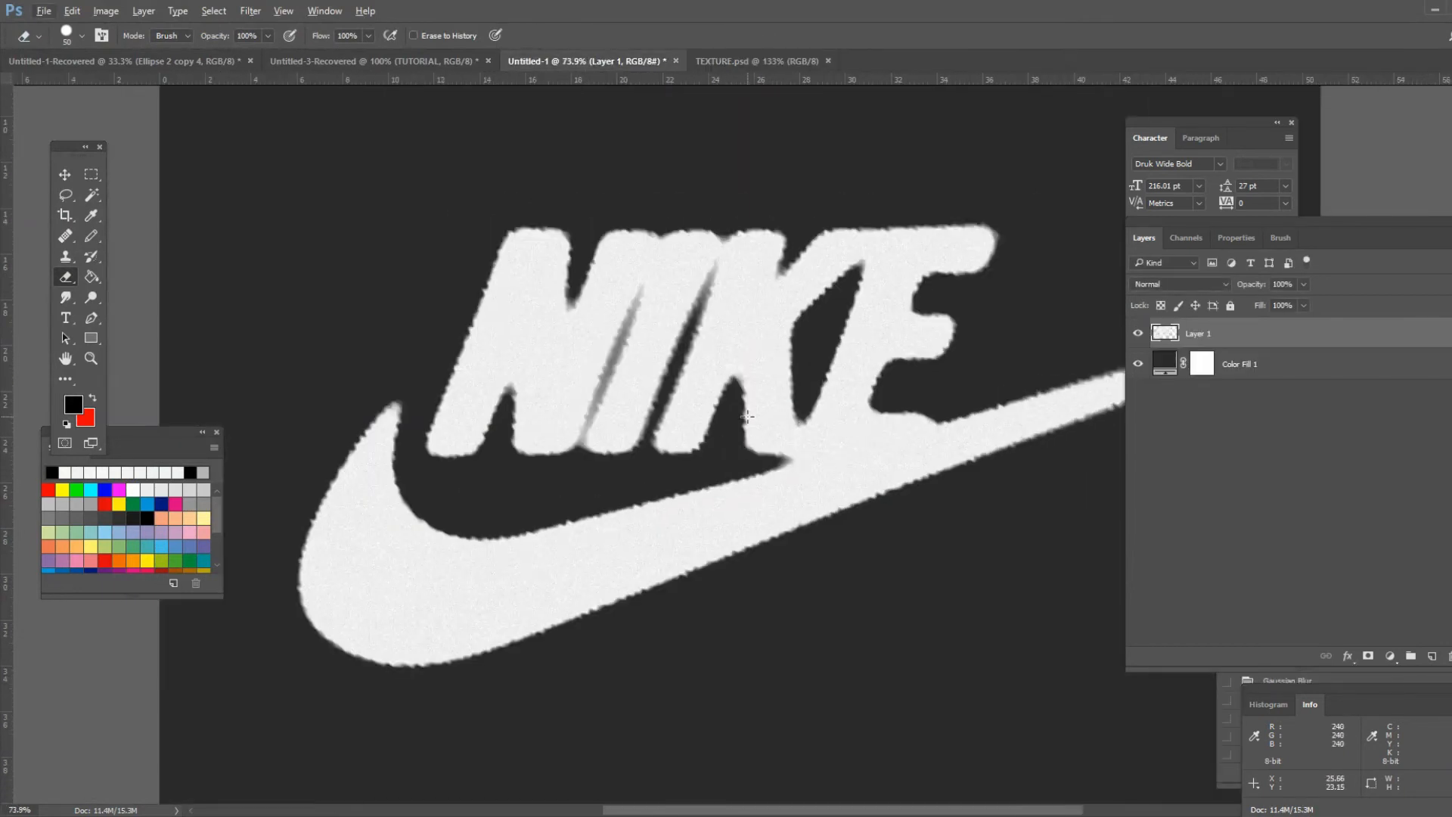
{"action": "left_click", "coordinate": [251, 11]}
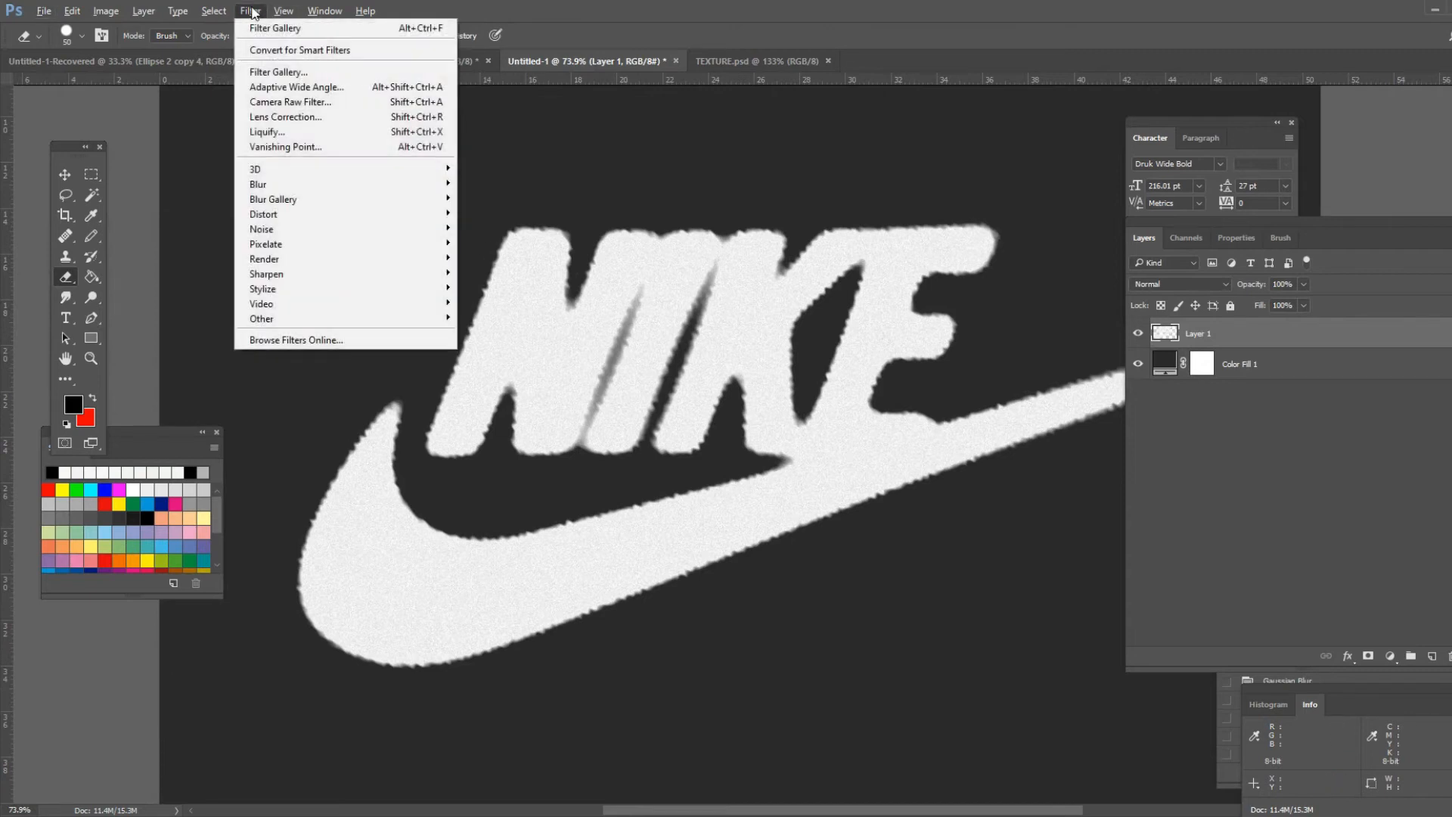
{"action": "mouse_move", "coordinate": [359, 215]}
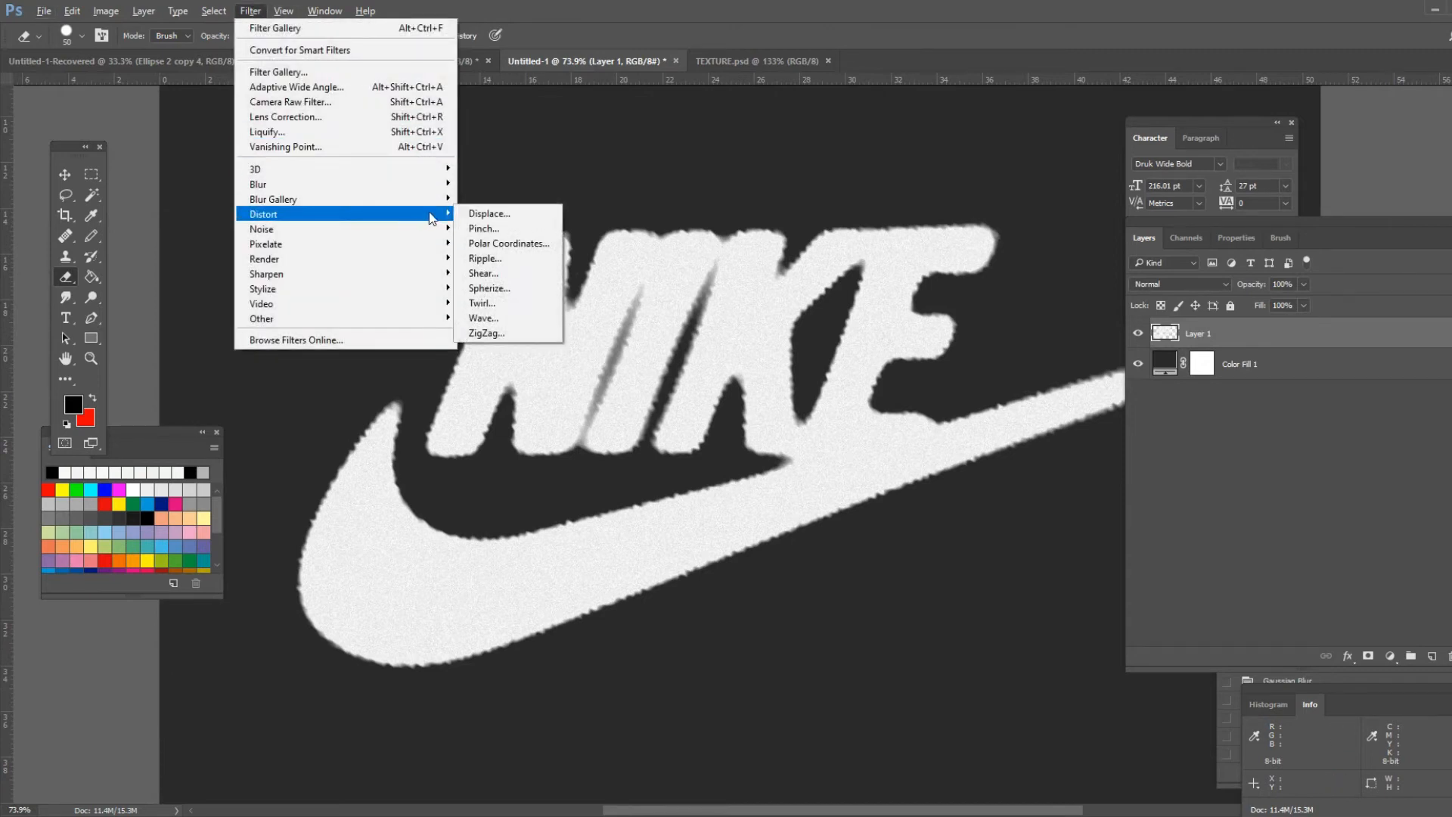
{"action": "left_click", "coordinate": [491, 214]}
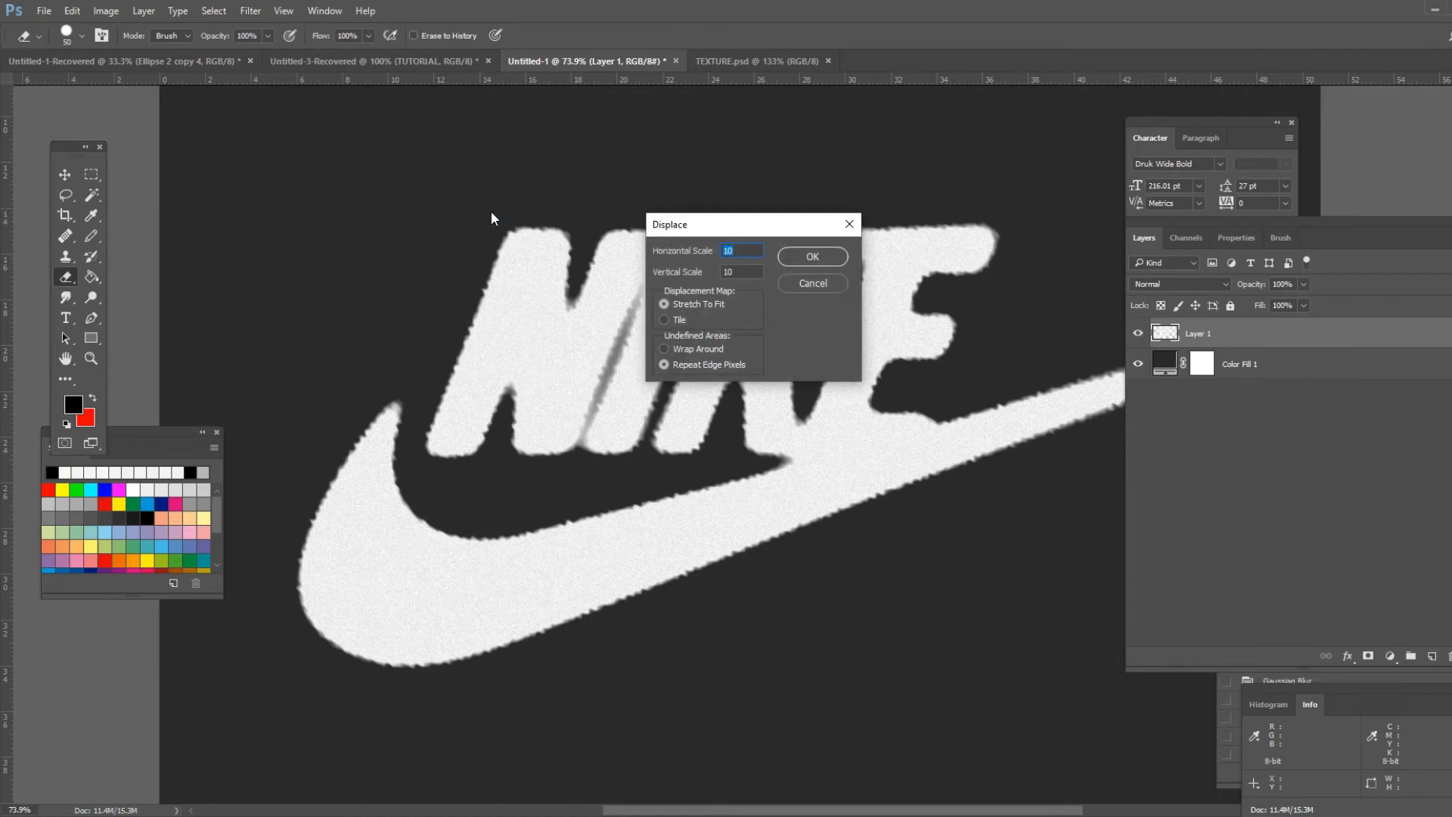
{"action": "left_click", "coordinate": [796, 257]}
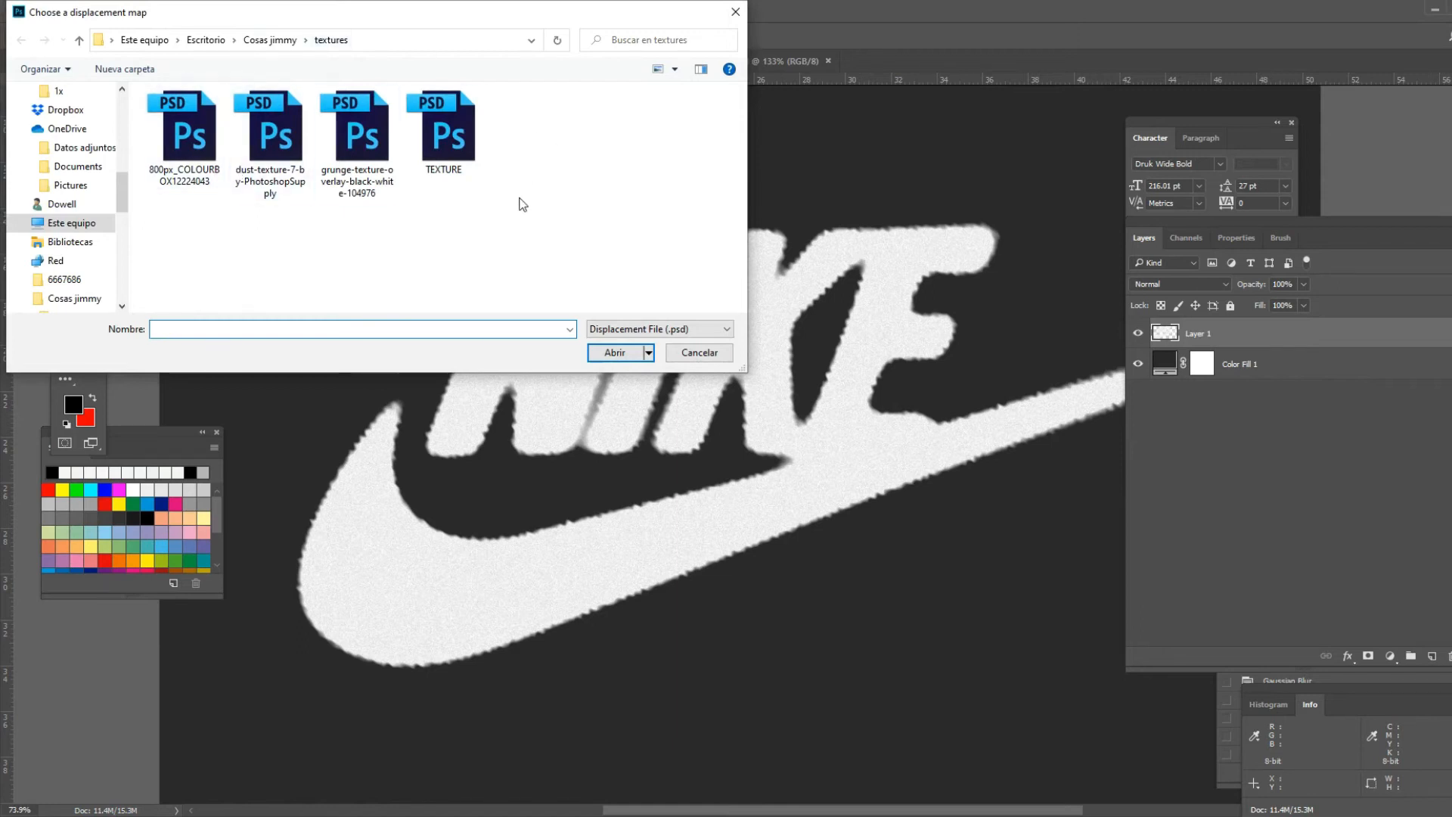
{"action": "double_click", "coordinate": [456, 151]}
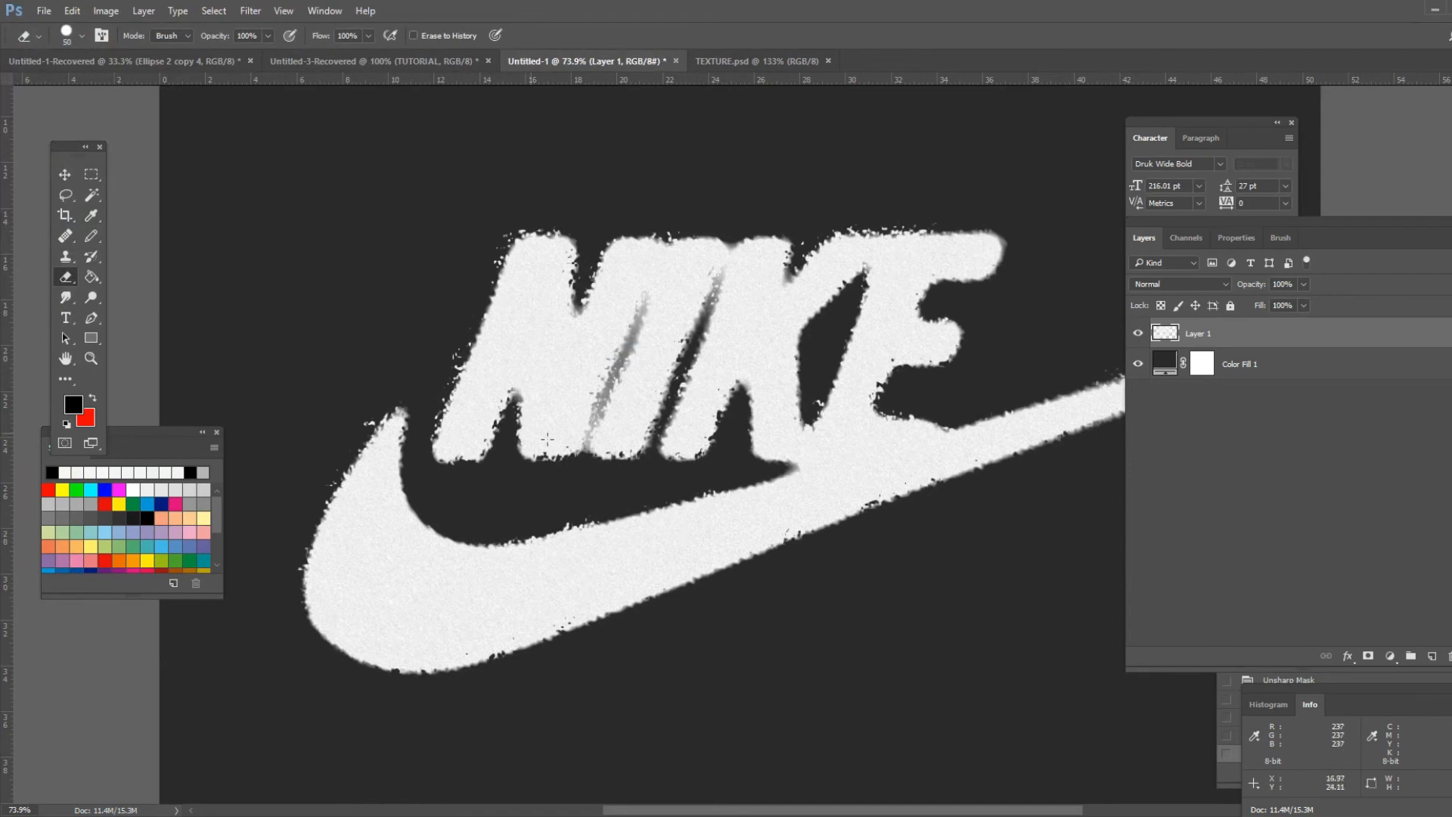
- Zoom in to examine the displaced edges of the logo
{"action": "scroll", "coordinate": [434, 387], "scroll_direction": "up", "scroll_amount": 3}
{"action": "scroll", "coordinate": [433, 388], "scroll_direction": "up", "scroll_amount": 3}
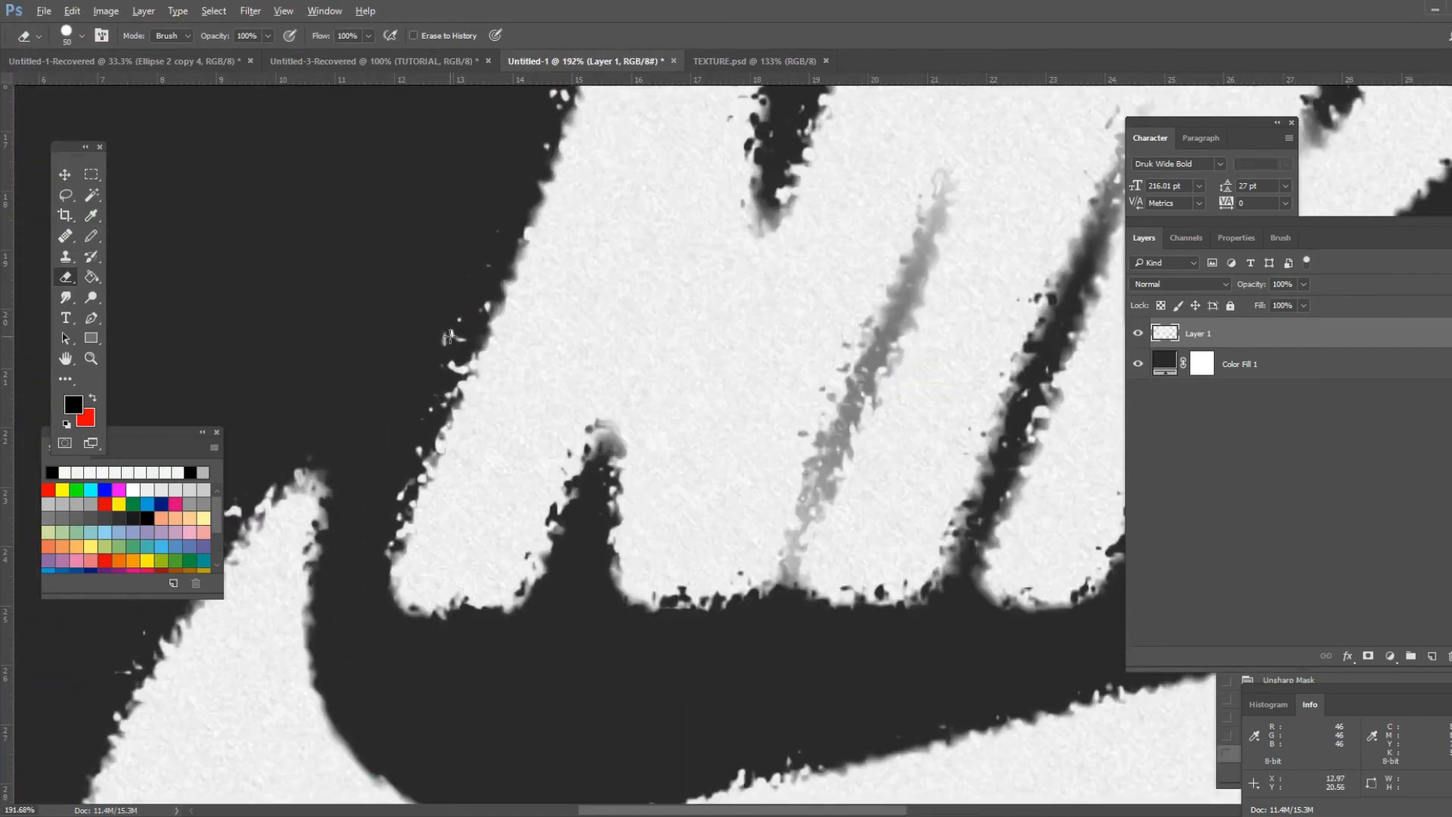
{"action": "scroll", "coordinate": [425, 307], "scroll_direction": "down", "scroll_amount": 5}
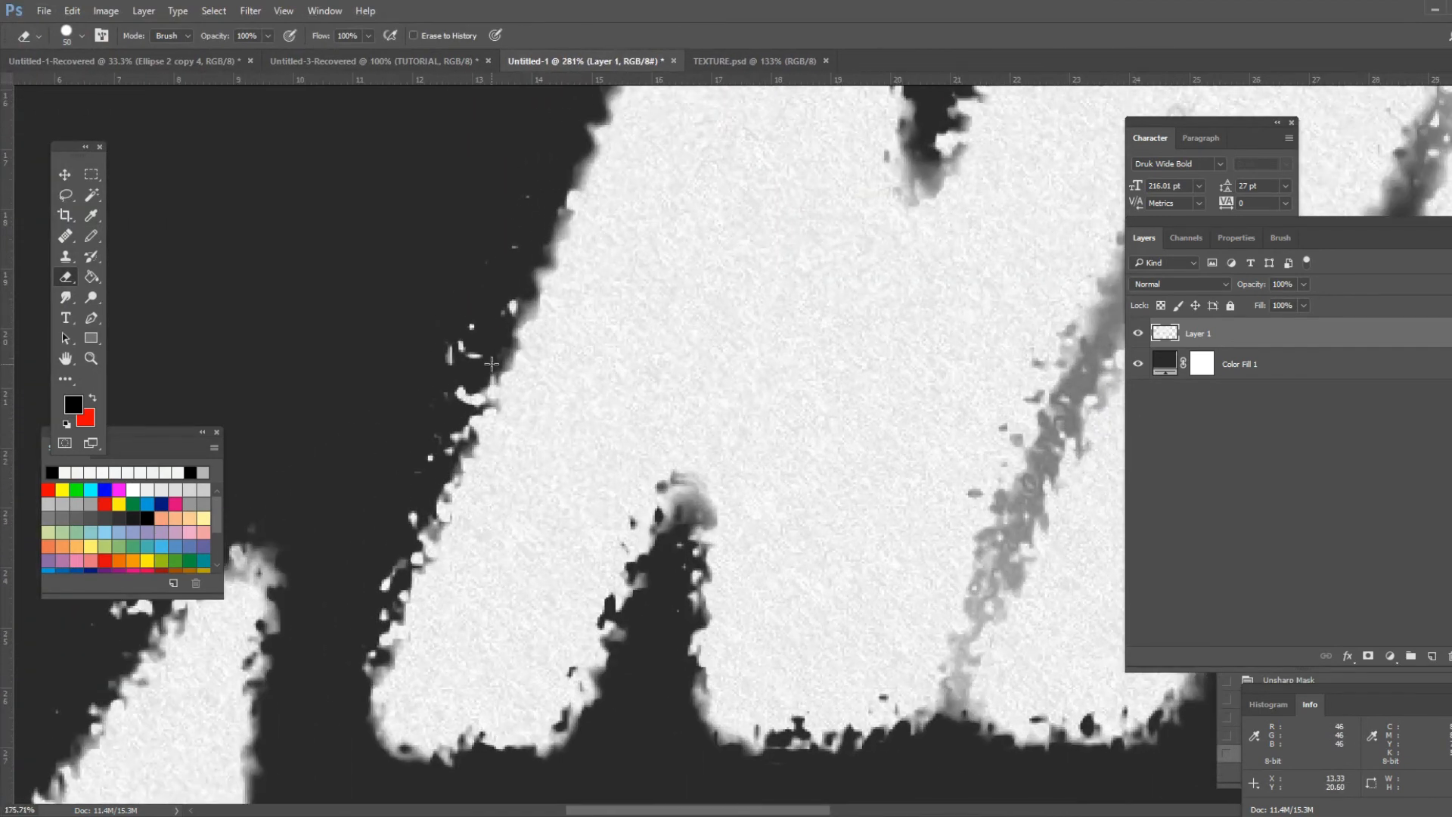
{"action": "scroll", "coordinate": [490, 369], "scroll_direction": "up", "scroll_amount": 2}
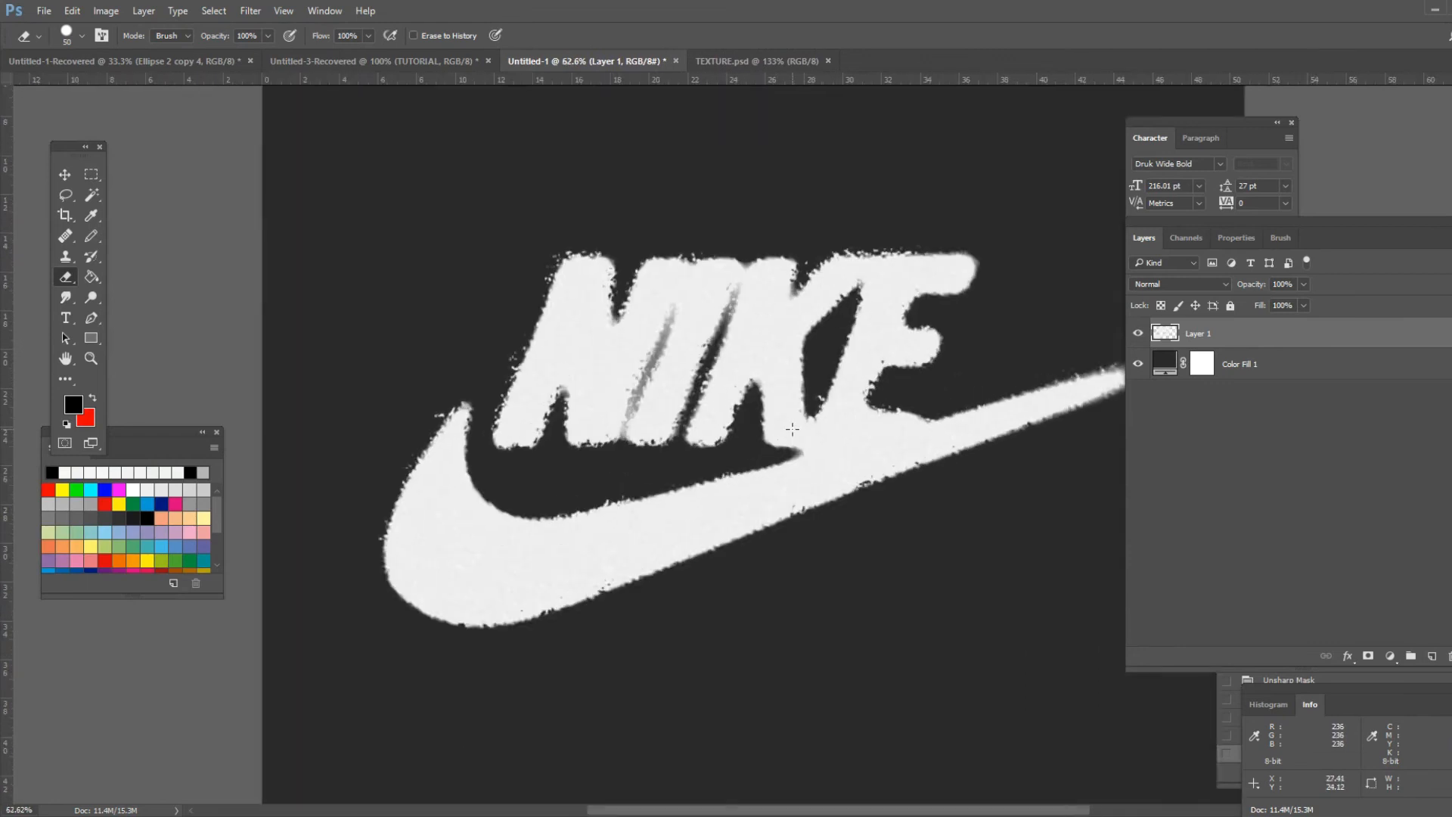
- Place the dust-texture-7-by-PhotoshopSupply image from the textures folder into the logo document as a new layer
{"action": "scroll", "coordinate": [821, 422], "scroll_direction": "up", "scroll_amount": 1}
{"action": "scroll", "coordinate": [817, 418], "scroll_direction": "down", "scroll_amount": 3}
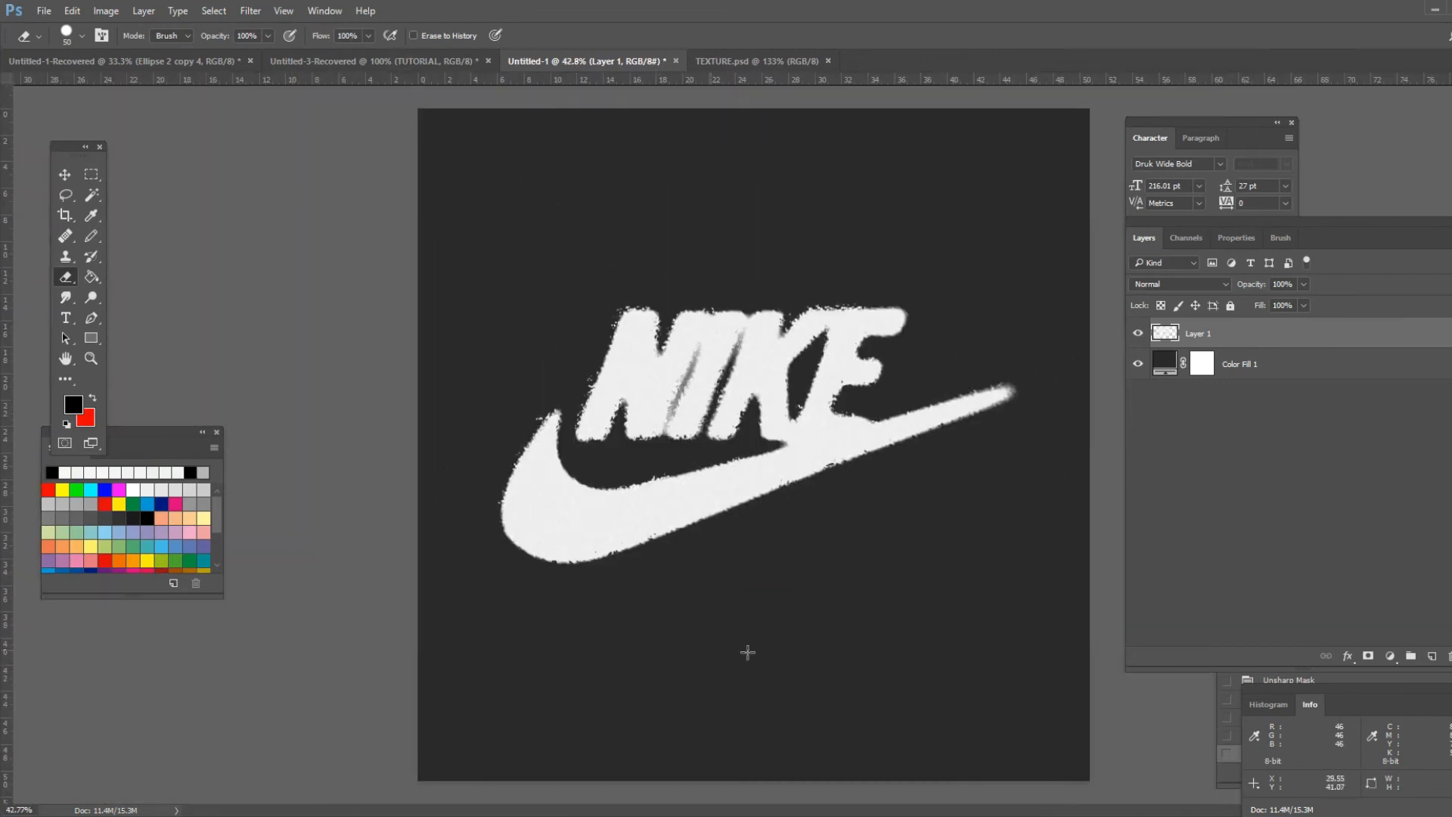
{"action": "key", "text": "alt+Tab"}
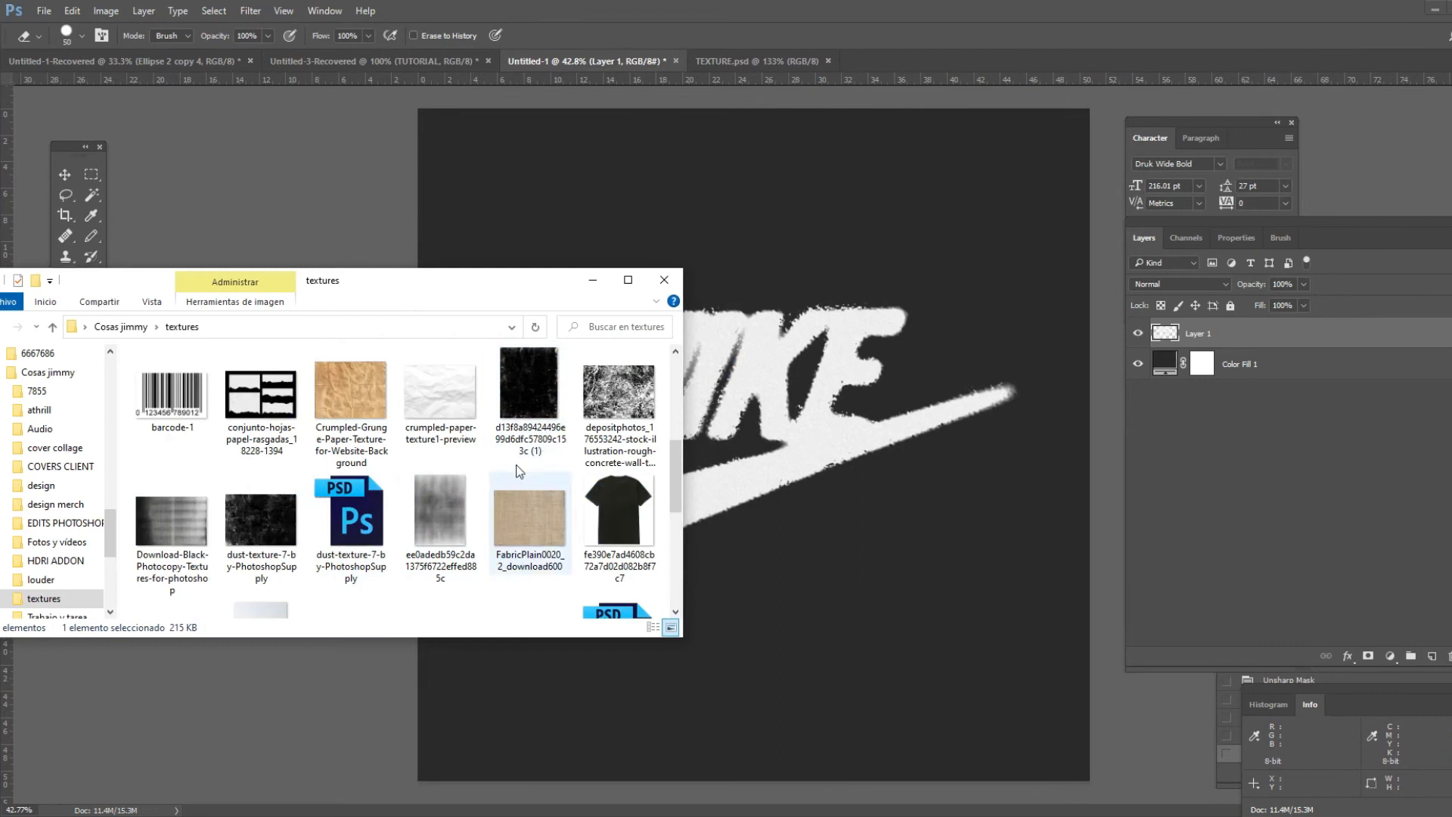
{"action": "left_click", "coordinate": [269, 528]}
{"action": "left_click_drag", "start_coordinate": [268, 524], "coordinate": [835, 479]}
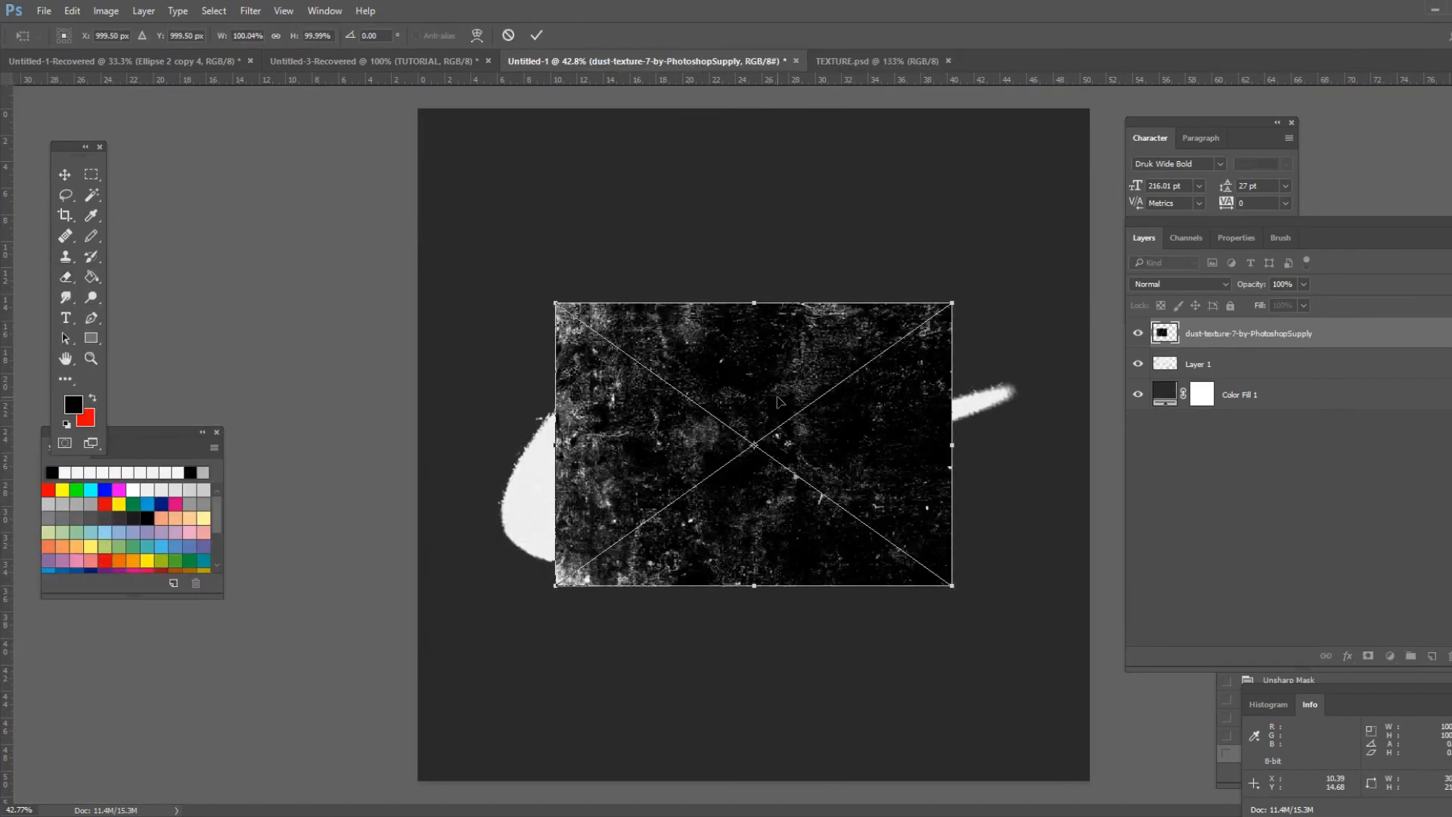
- Scale the placed dust texture up so it covers the whole canvas and commit the transform
{"action": "scroll", "coordinate": [772, 414], "scroll_direction": "down", "scroll_amount": 2}
{"action": "left_click_drag", "start_coordinate": [893, 344], "coordinate": [983, 215]}
{"action": "left_click_drag", "start_coordinate": [622, 543], "coordinate": [523, 674]}
{"action": "left_click", "coordinate": [537, 36]}
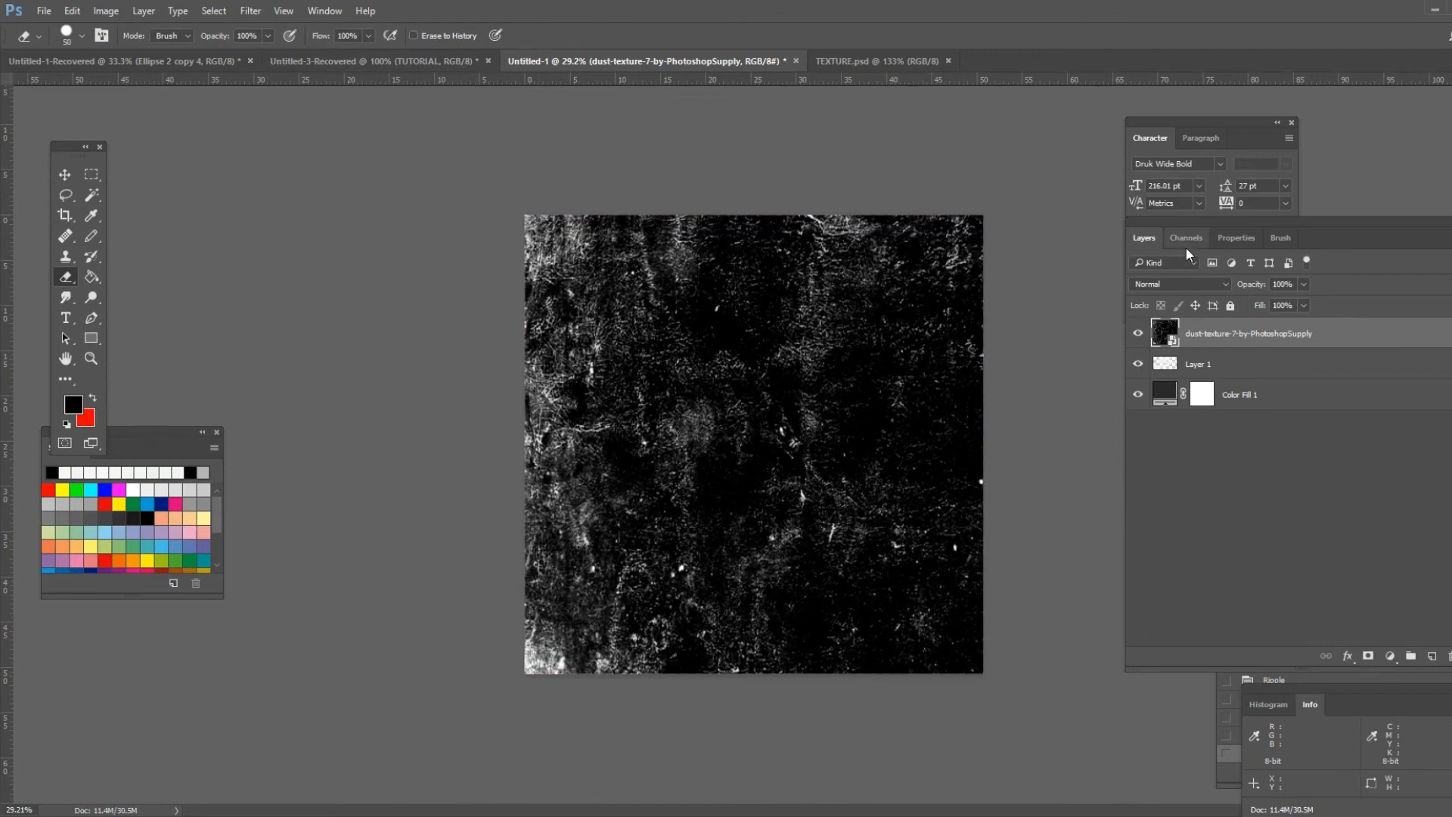
- Set the dust texture layer's blend mode to Overlay and switch to the Move tool
{"action": "left_click", "coordinate": [1214, 283]}
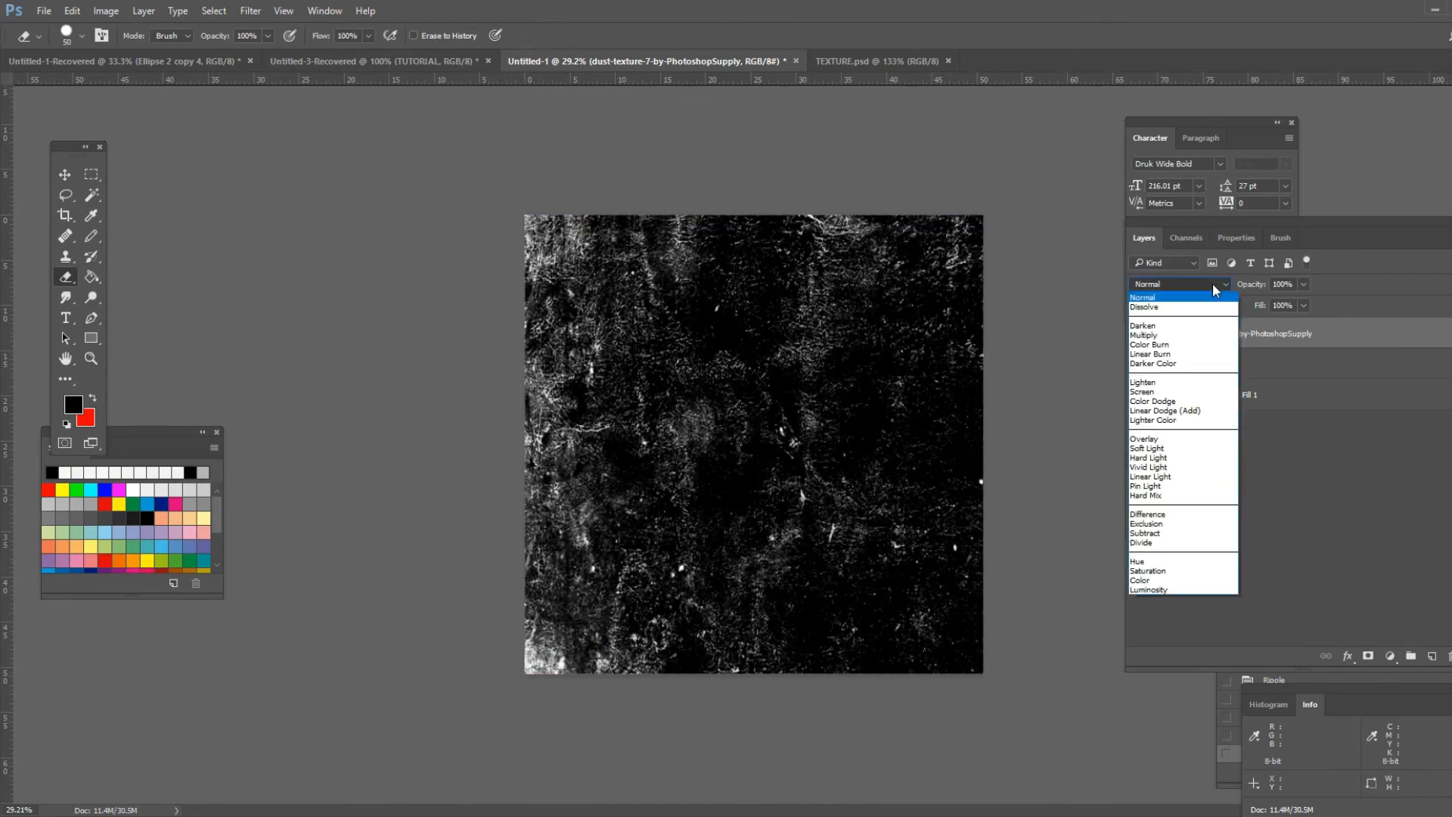
{"action": "left_click", "coordinate": [1176, 440]}
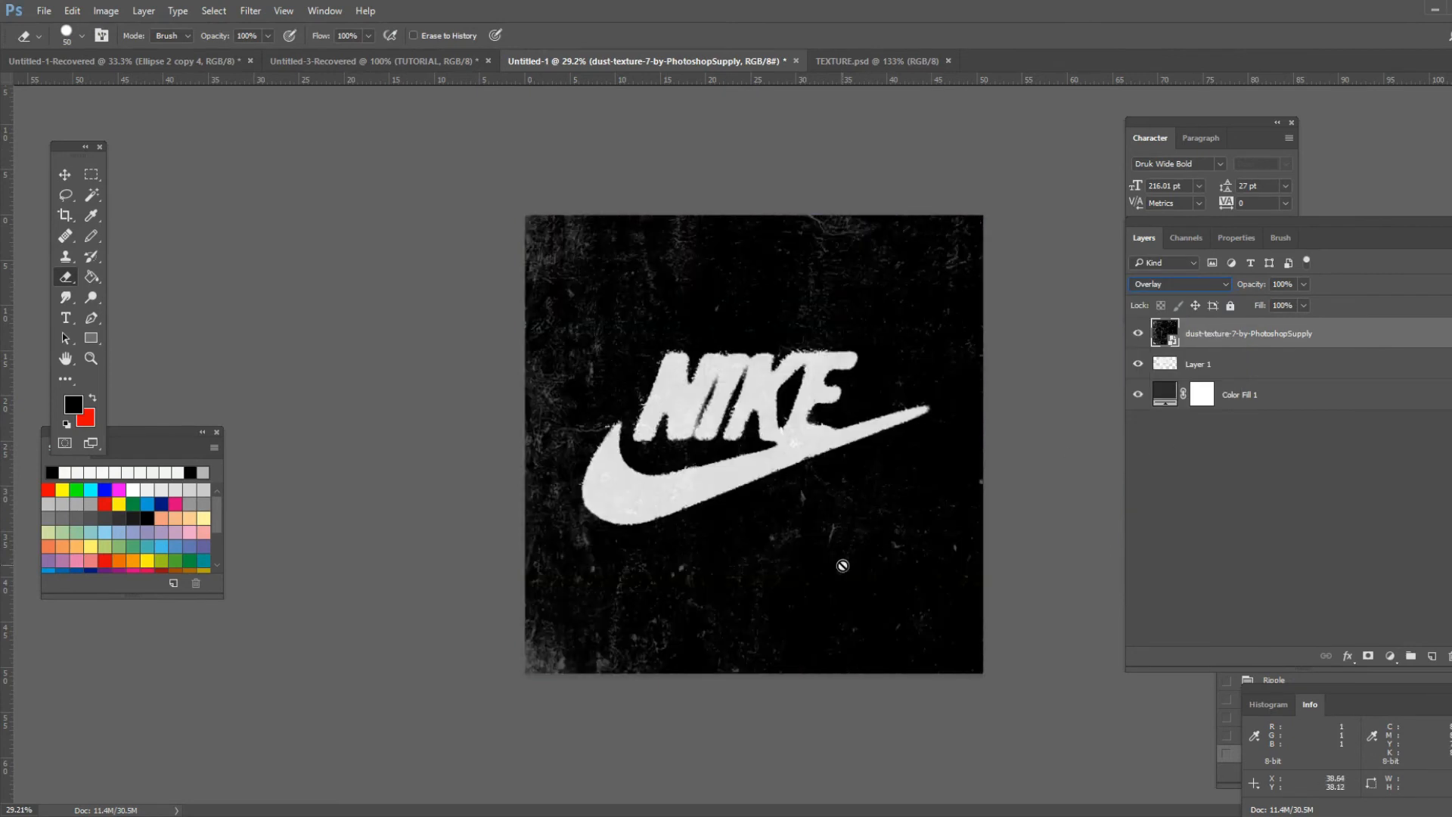
{"action": "left_click", "coordinate": [65, 174]}
- Zoom in and pan around to examine the texture overlay on the logo's letters and swoosh
{"action": "scroll", "coordinate": [804, 504], "scroll_direction": "up", "scroll_amount": 5}
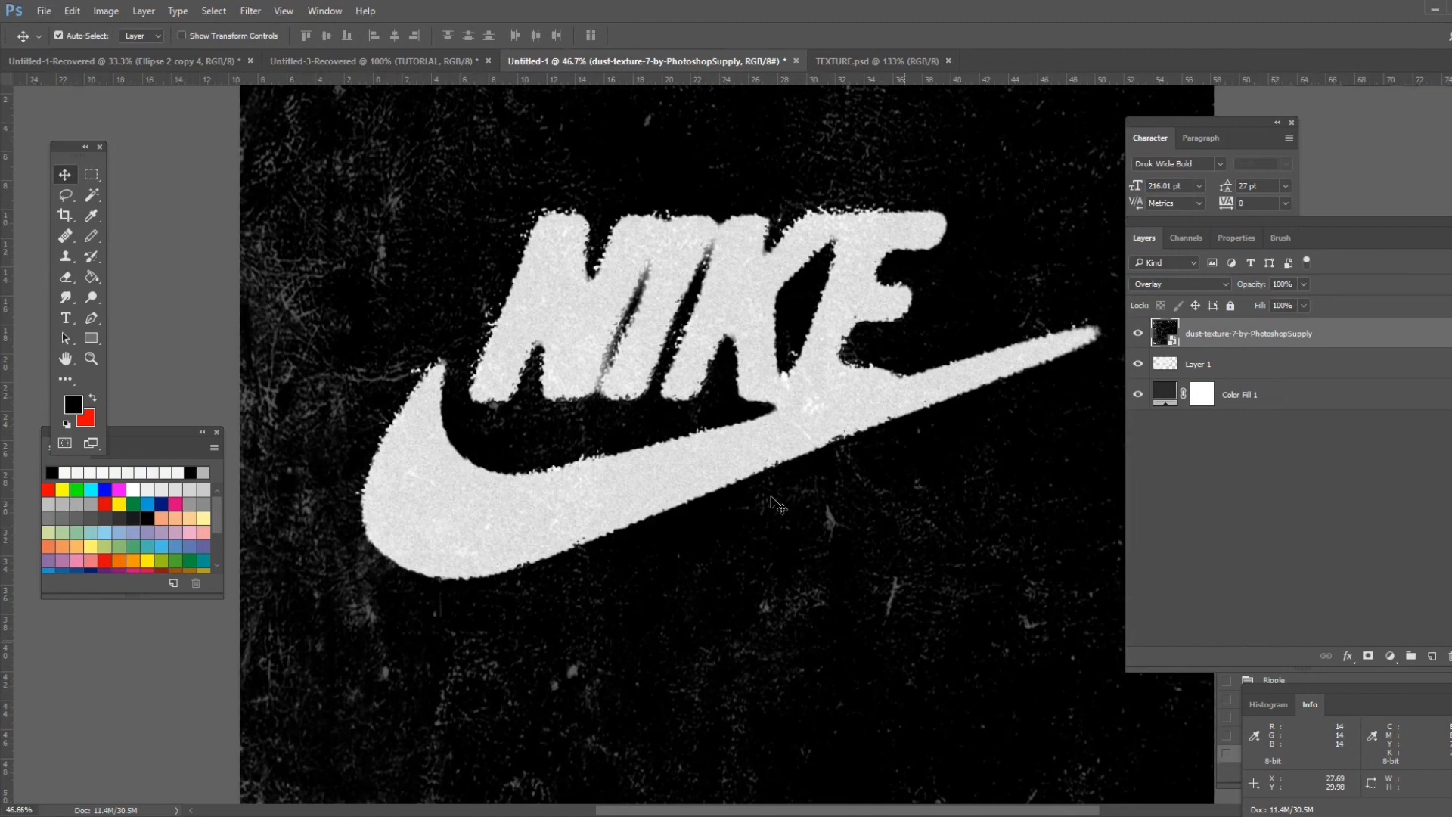
{"action": "scroll", "coordinate": [803, 505], "scroll_direction": "up", "scroll_amount": 3}
{"action": "scroll", "coordinate": [823, 488], "scroll_direction": "up", "scroll_amount": 1}
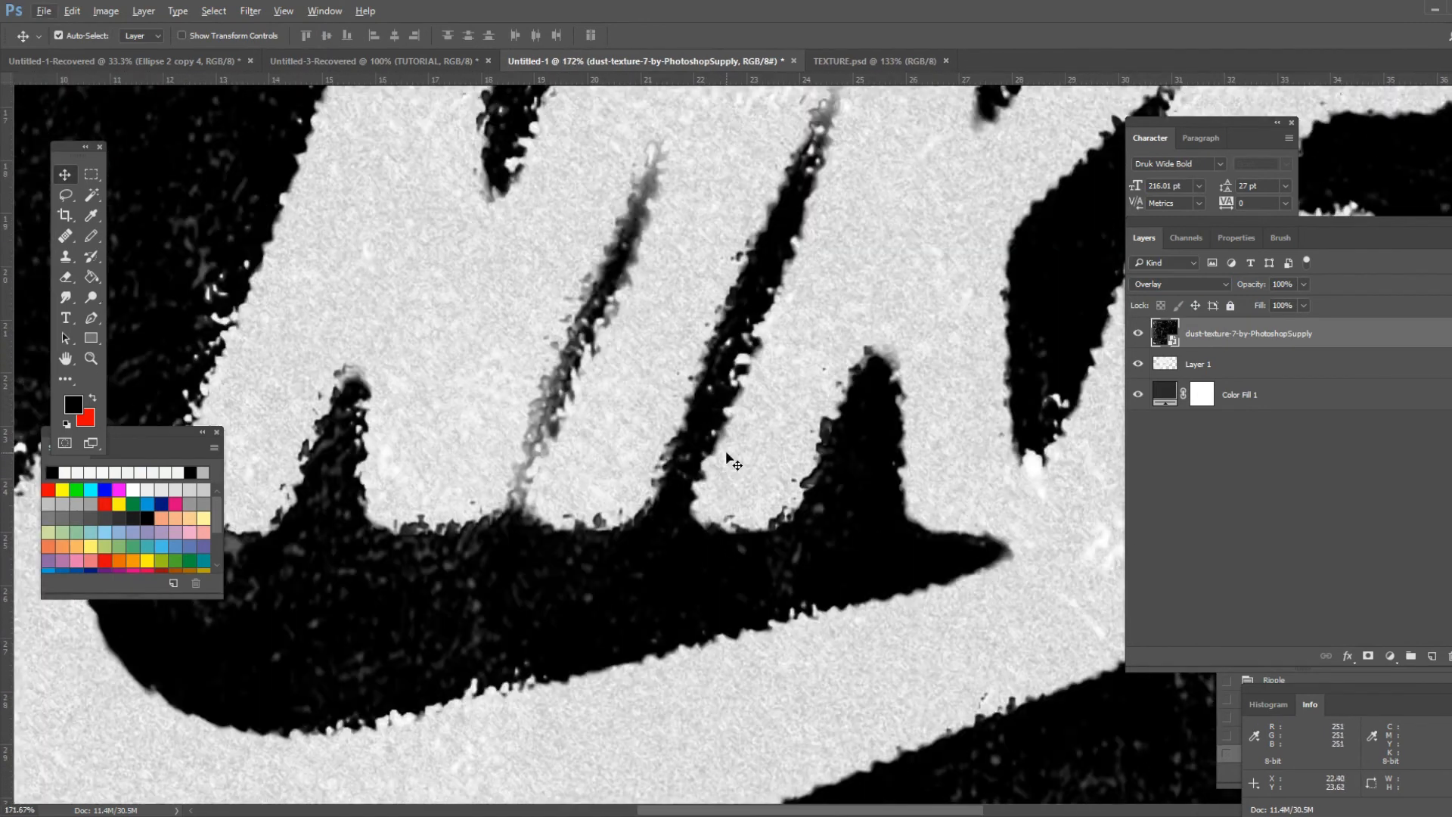
{"action": "scroll", "coordinate": [728, 467], "scroll_direction": "up", "scroll_amount": 2}
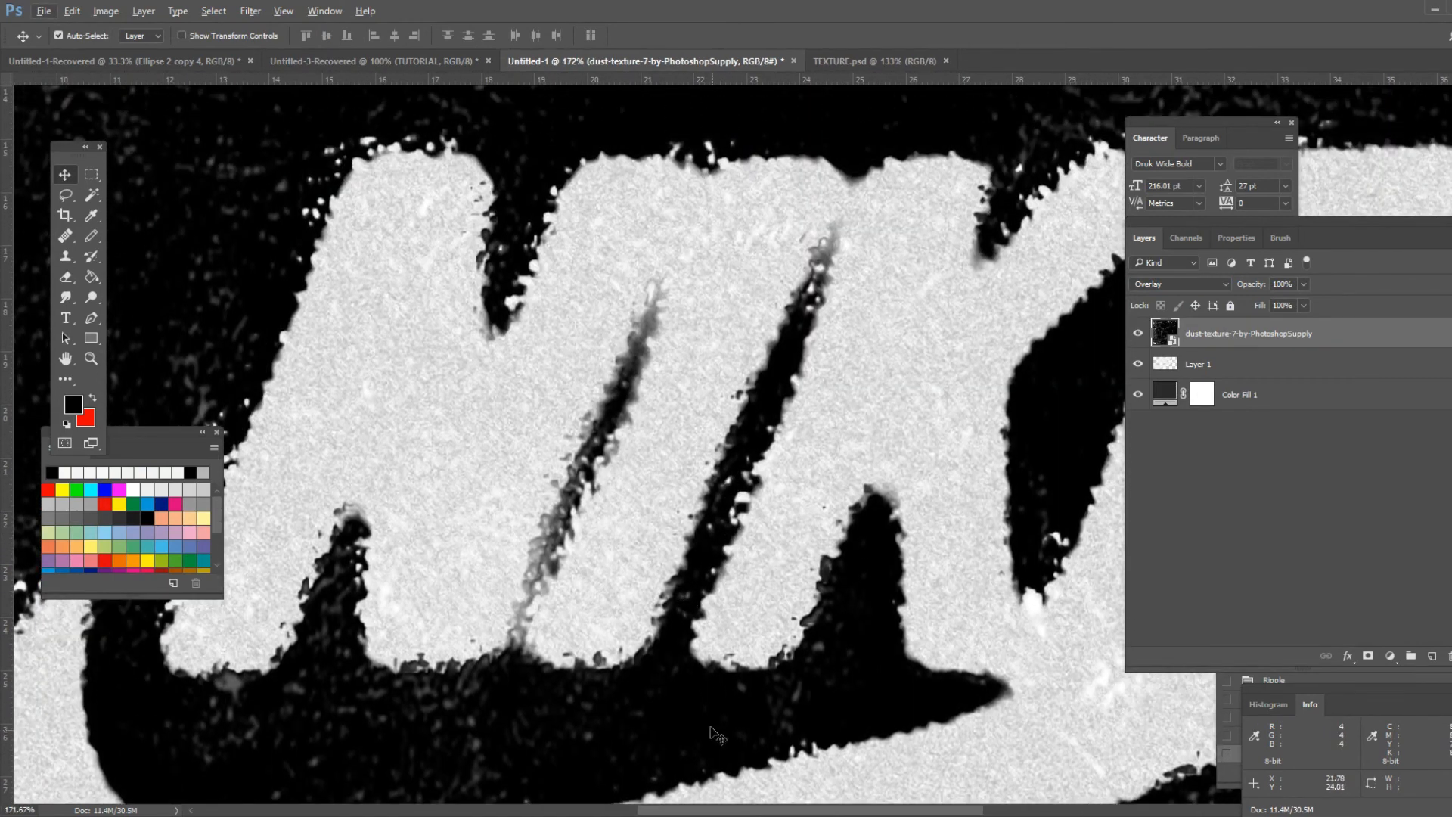
{"action": "left_click_drag", "start_coordinate": [719, 811], "coordinate": [636, 783]}
{"action": "scroll", "coordinate": [550, 613], "scroll_direction": "down", "scroll_amount": 9}
{"action": "scroll", "coordinate": [549, 612], "scroll_direction": "up", "scroll_amount": 4}
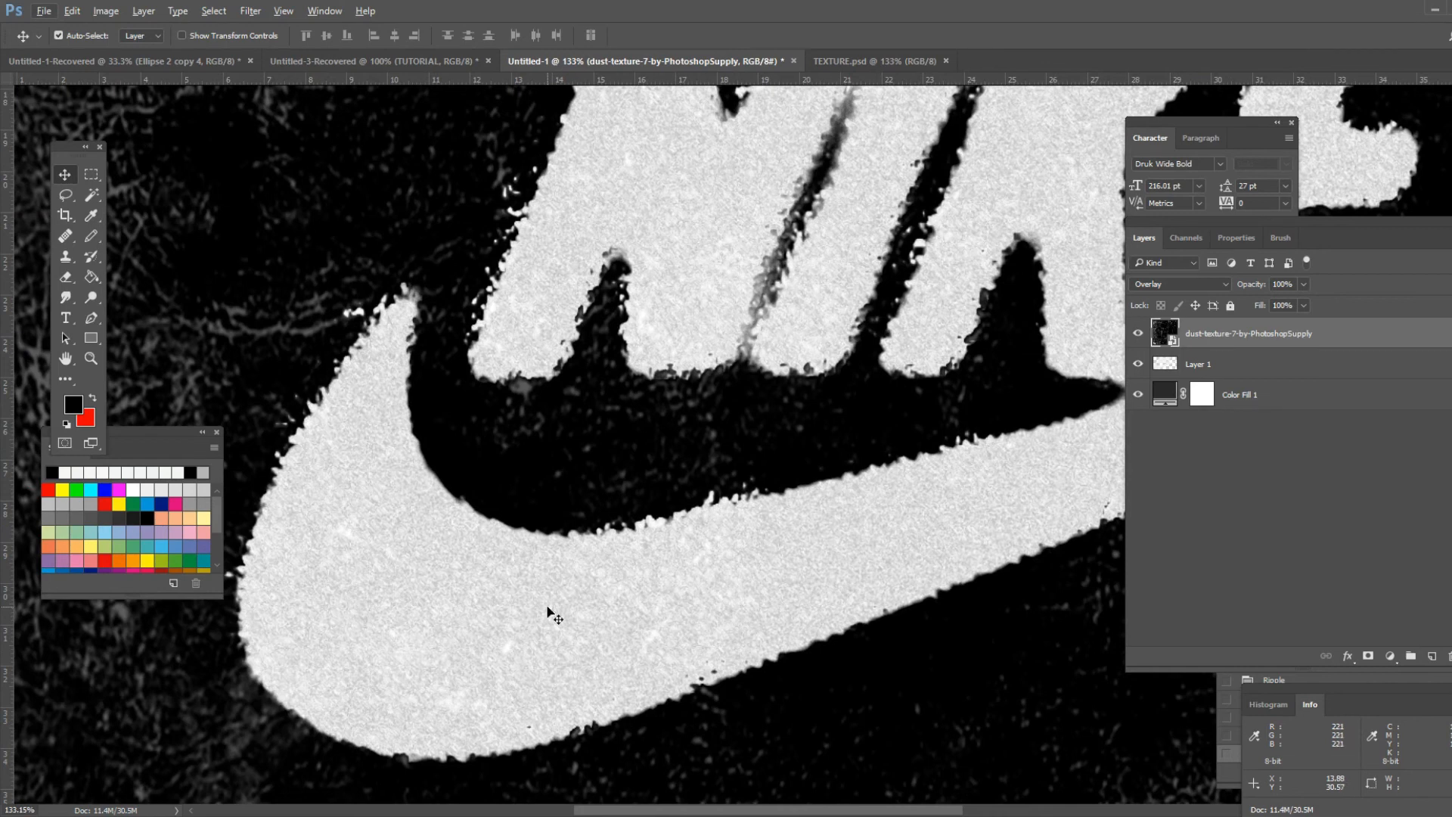
{"action": "scroll", "coordinate": [555, 616], "scroll_direction": "down", "scroll_amount": 3}
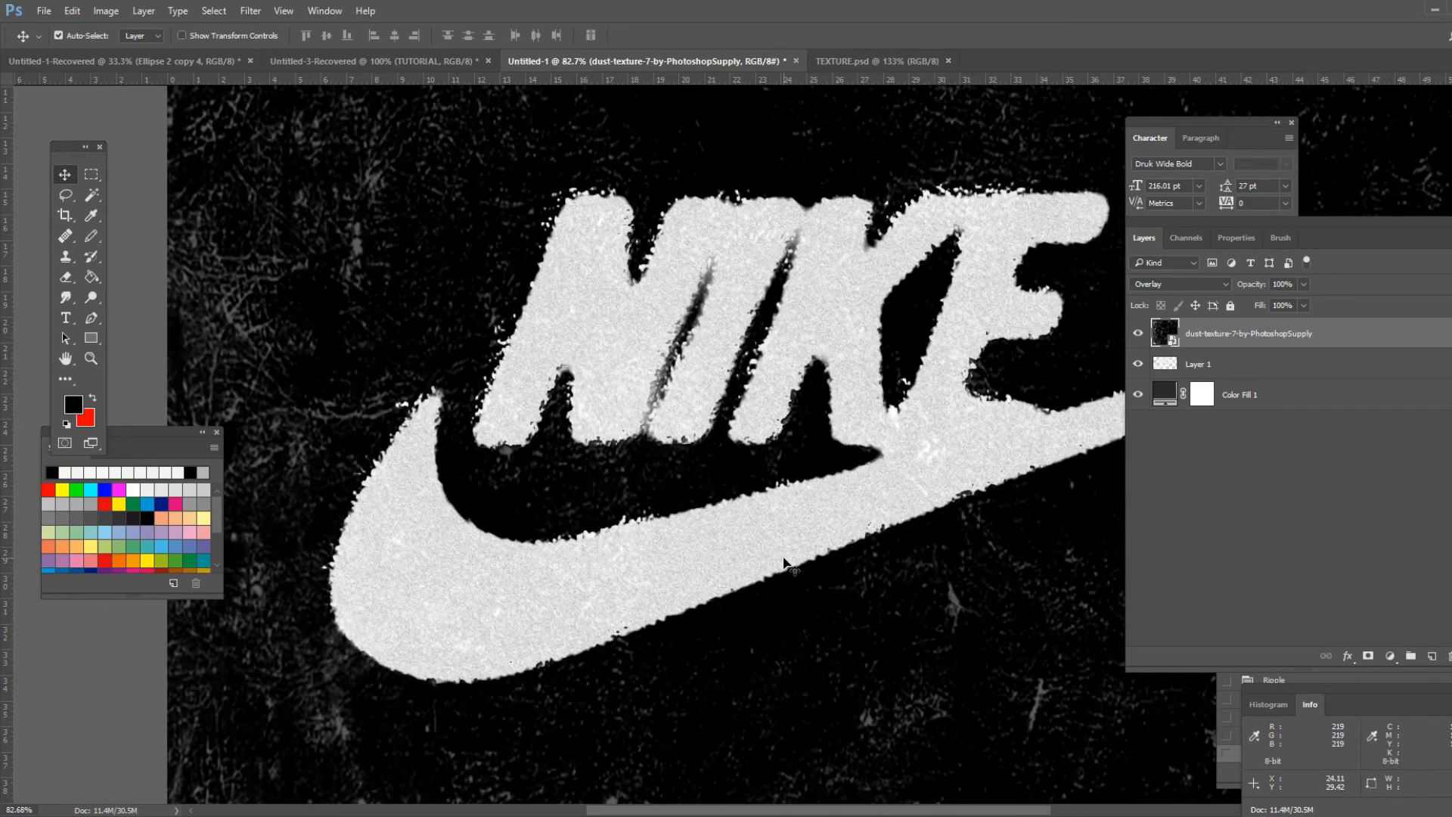